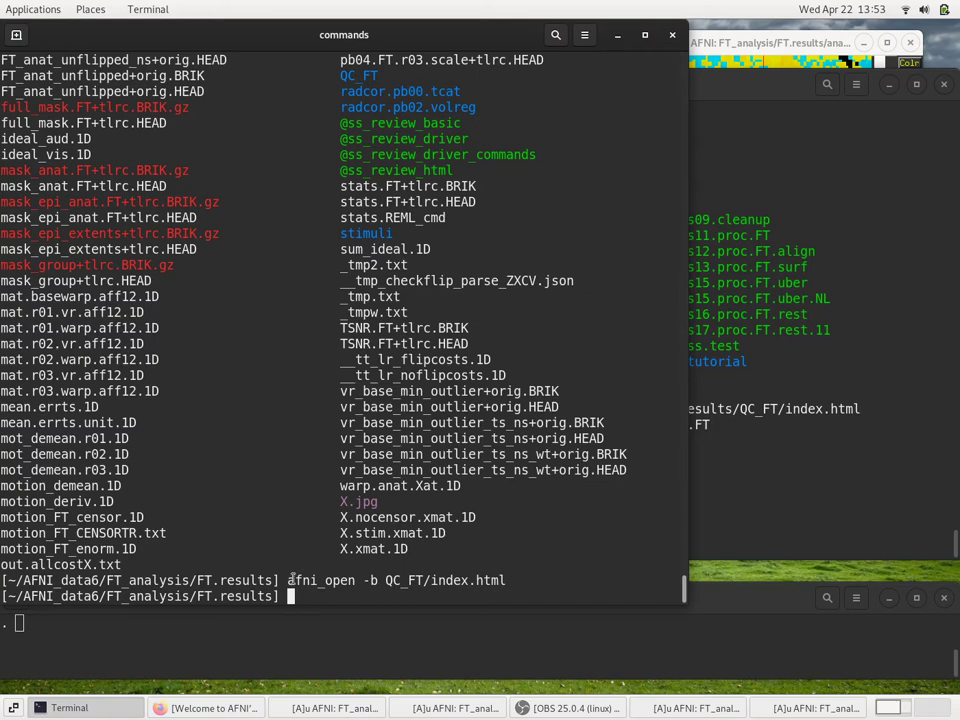
Rerun 'afni_open -b QC_FT/index.html' to open the FT QC report in Firefox
drag(288, 580, 506, 580)
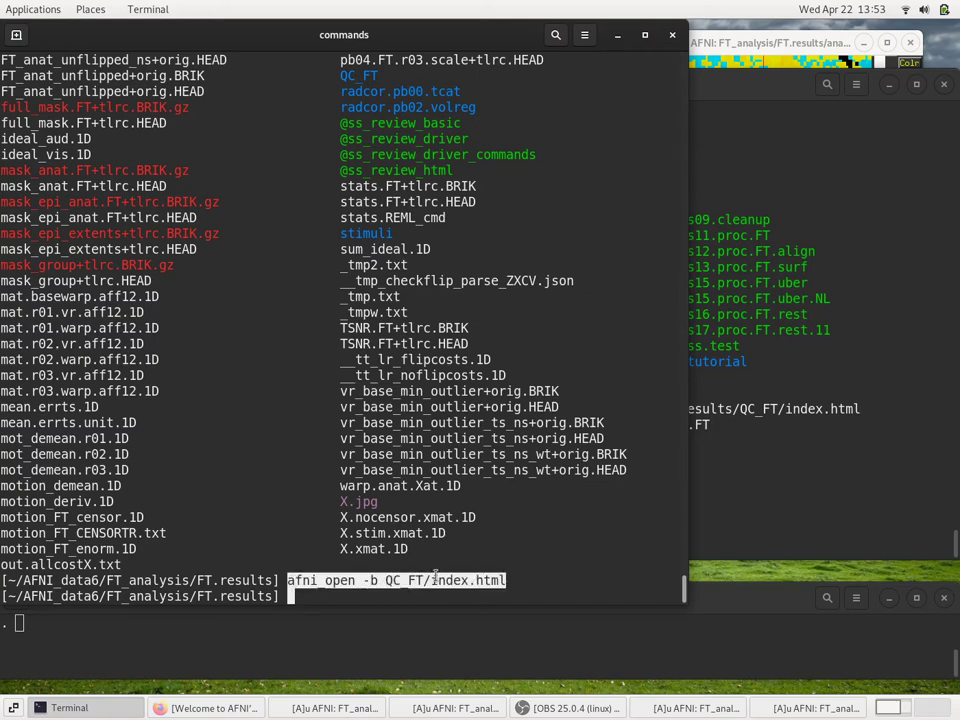
middle_click(379, 458)
key(Return)
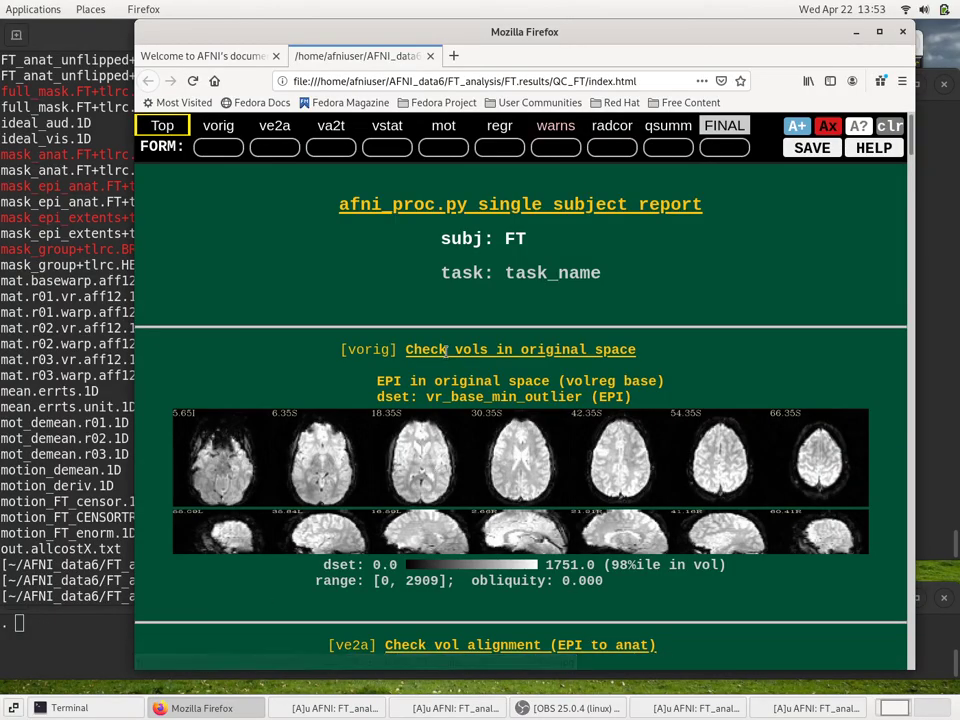
Scroll to the QC report's basic summary quantities, then close the report tab and leave the page
scroll(440, 400, down, 20)
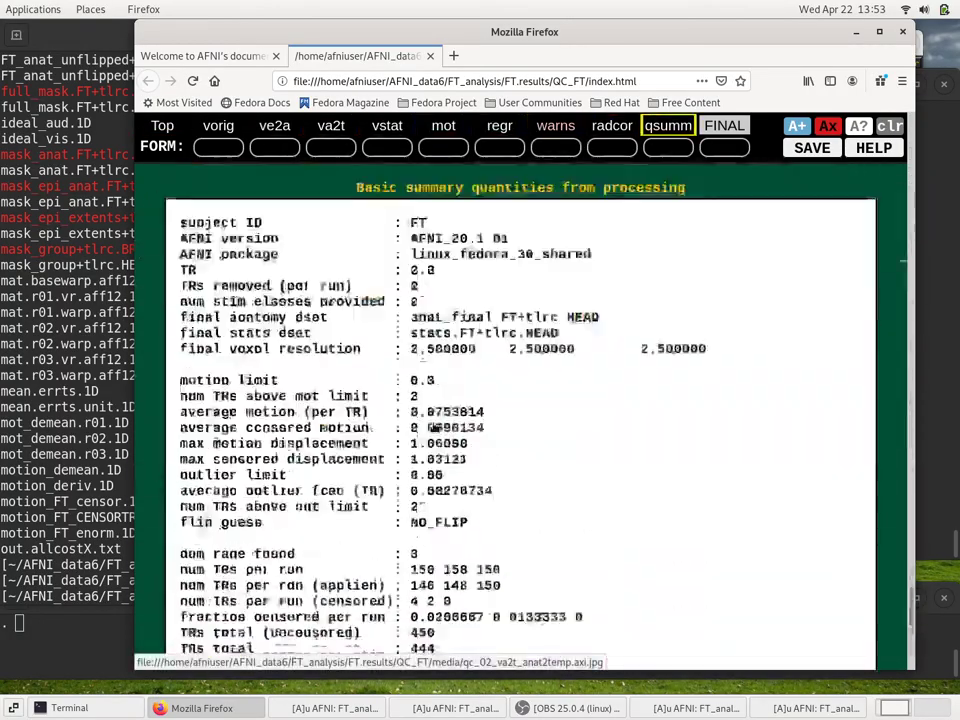
scroll(434, 428, down, 5)
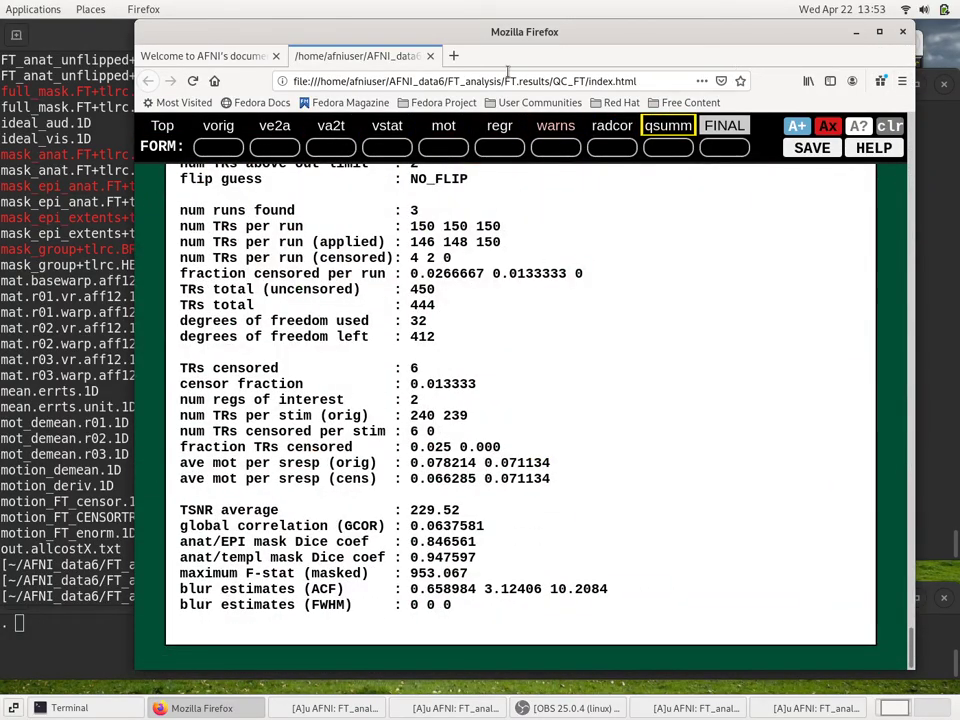
click(430, 56)
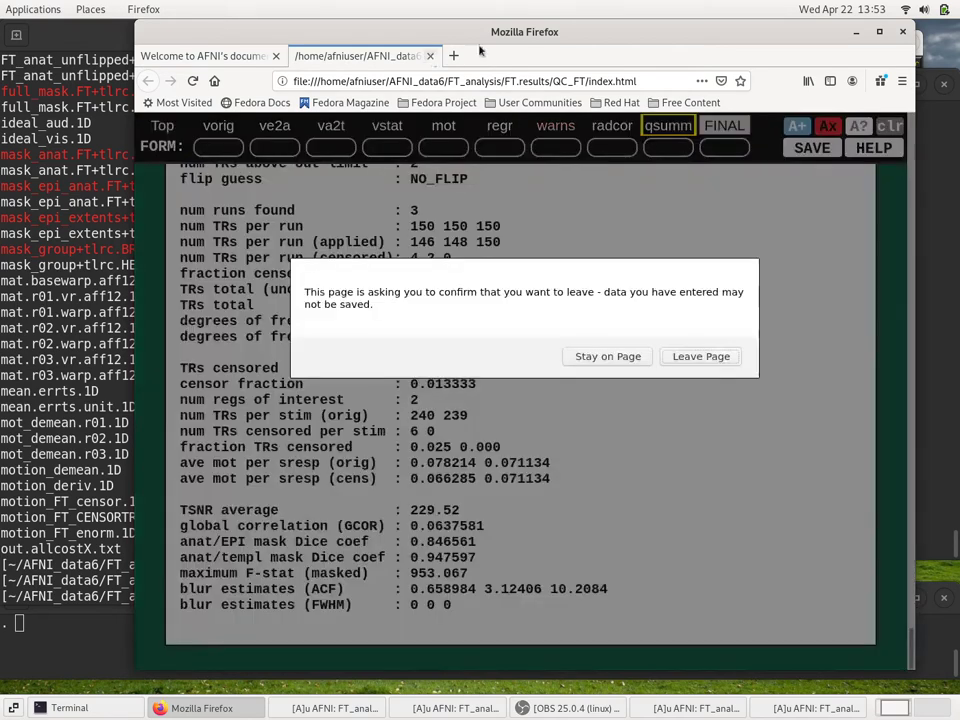
click(700, 356)
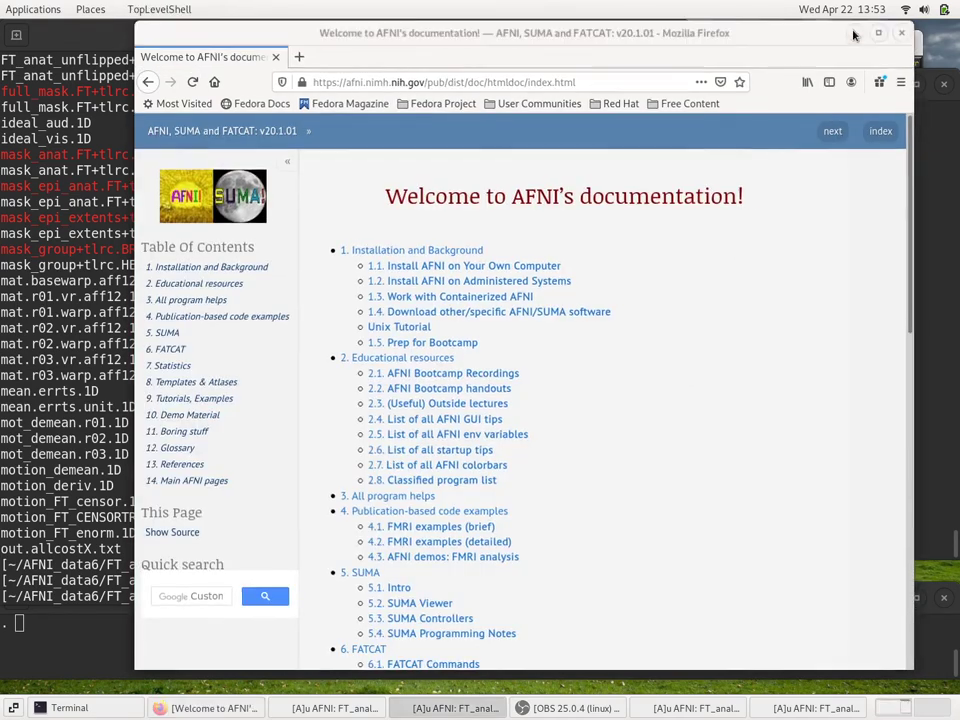
Minimize Firefox, bring back the AFNI windows, and quit AFNI with 'done'
click(853, 36)
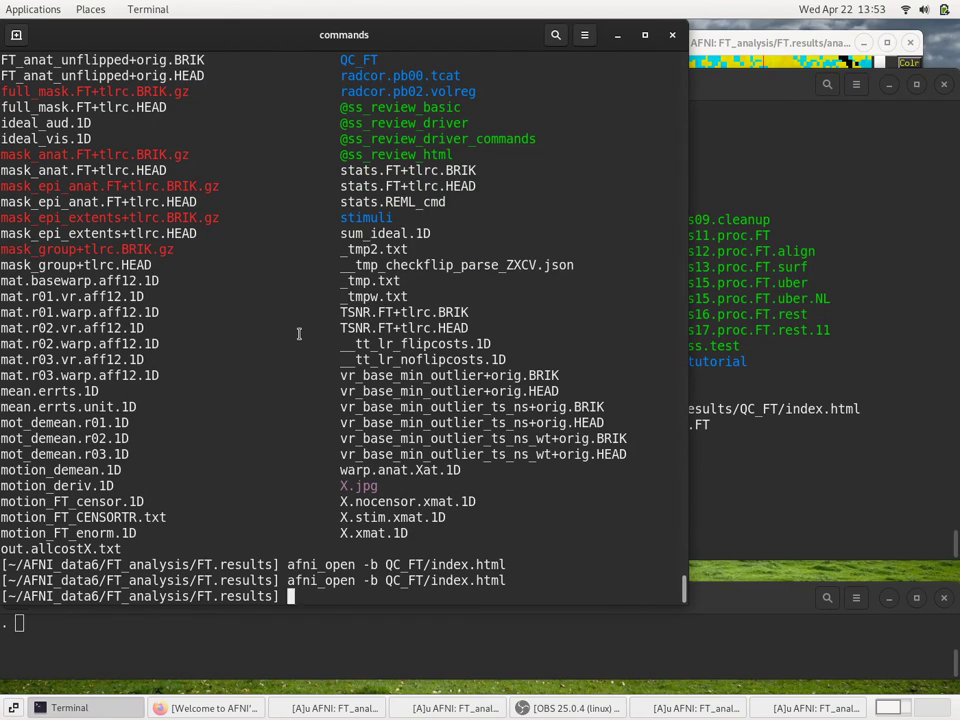
click(20, 640)
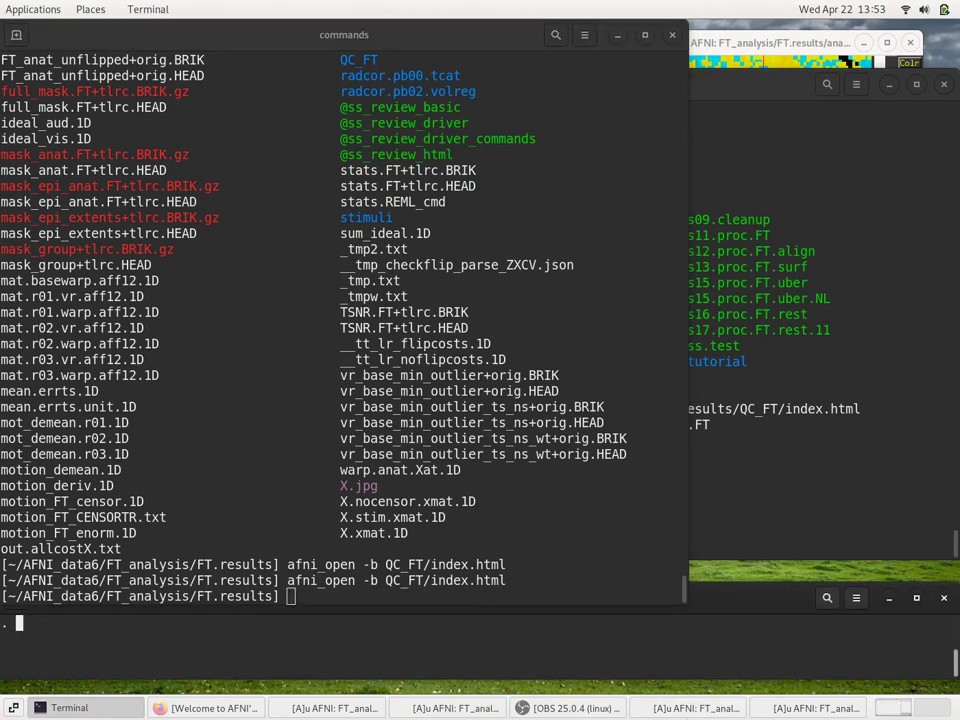
click(680, 705)
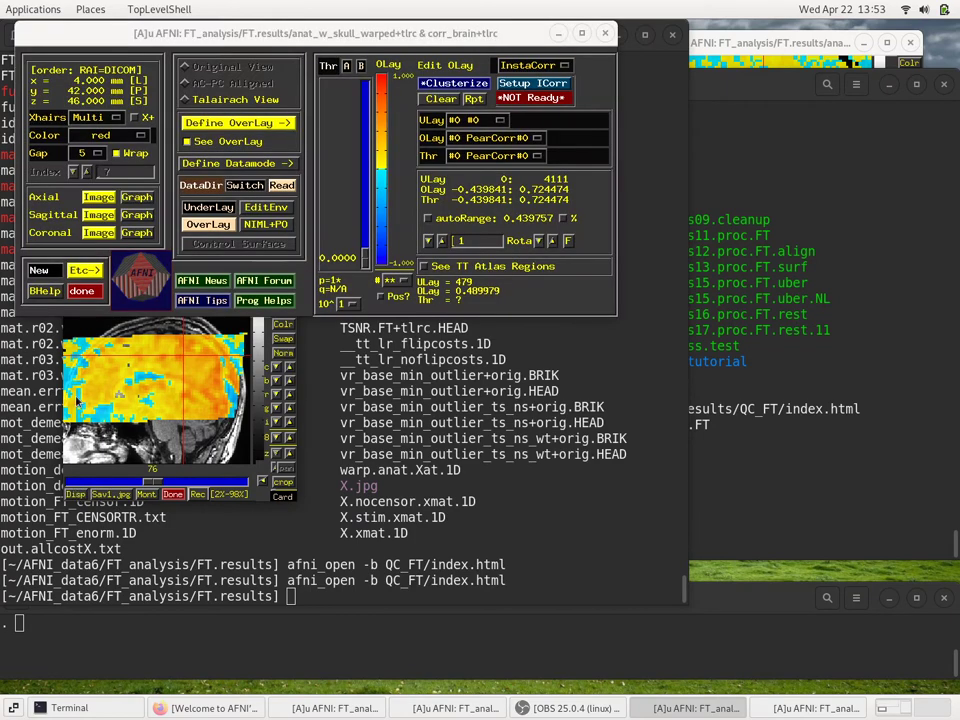
click(82, 291)
click(82, 291)
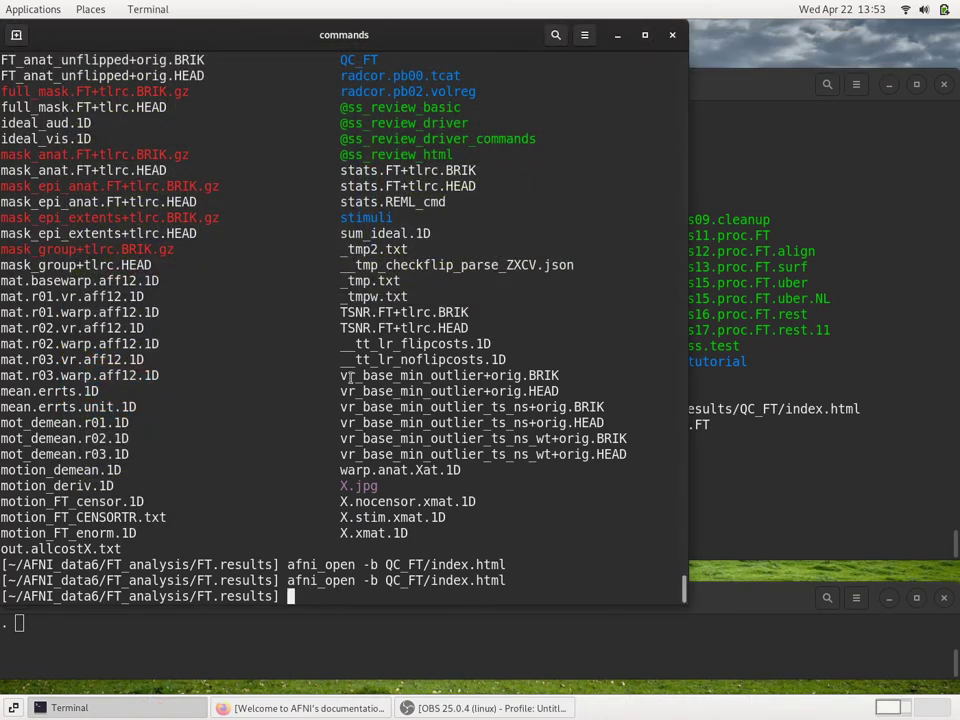
Return to the home directory with cd and list its contents
text(cd)
key(Return)
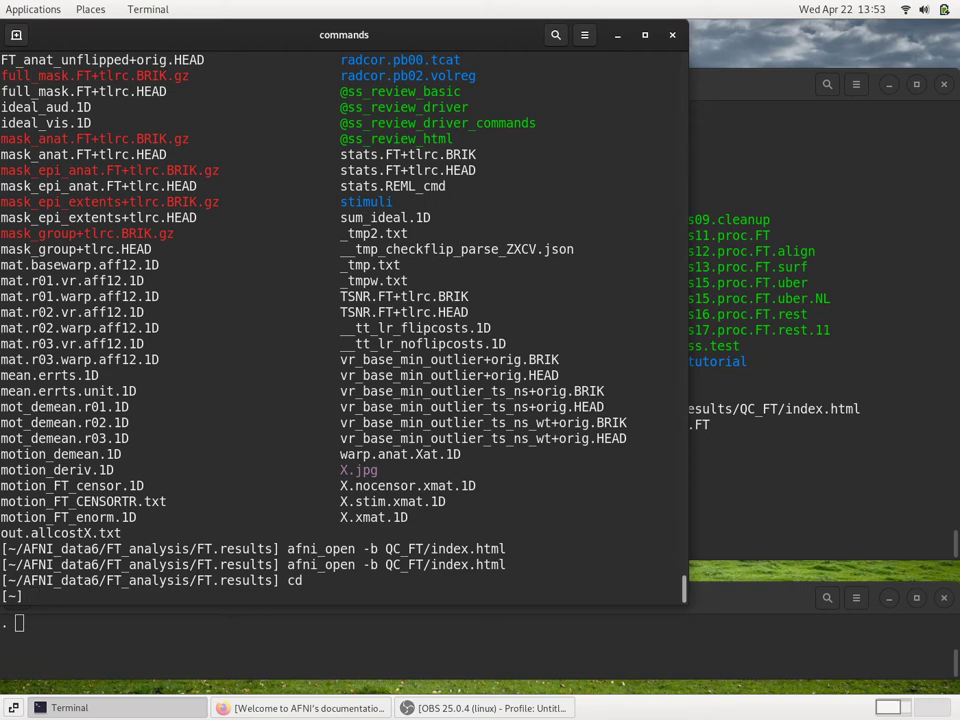
key(Return)
key(Return)
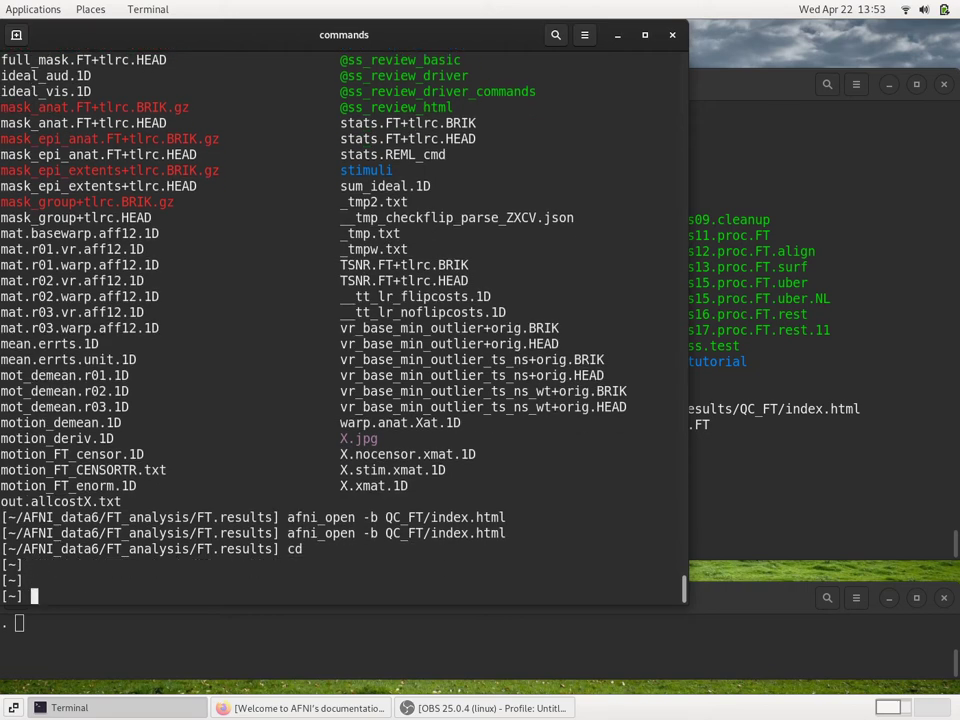
text(ls)
key(Return)
Enter AFNI_data6, list it, and highlight the FT_analysis and group_results folders
text(cd AFNI_data6)
key(Return)
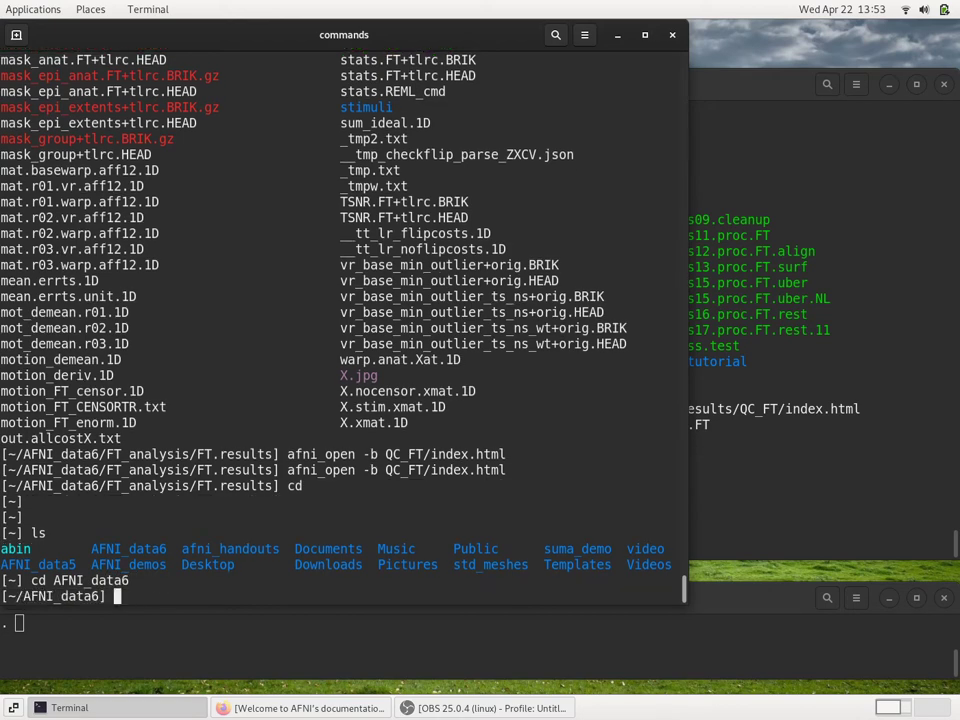
text(ls)
key(Return)
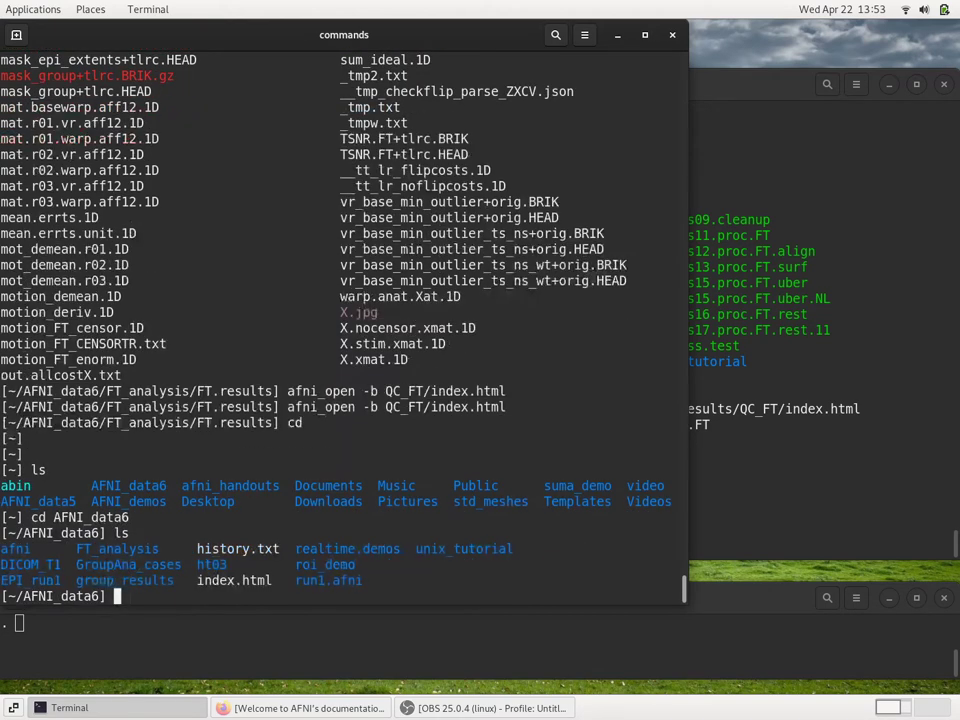
double_click(117, 549)
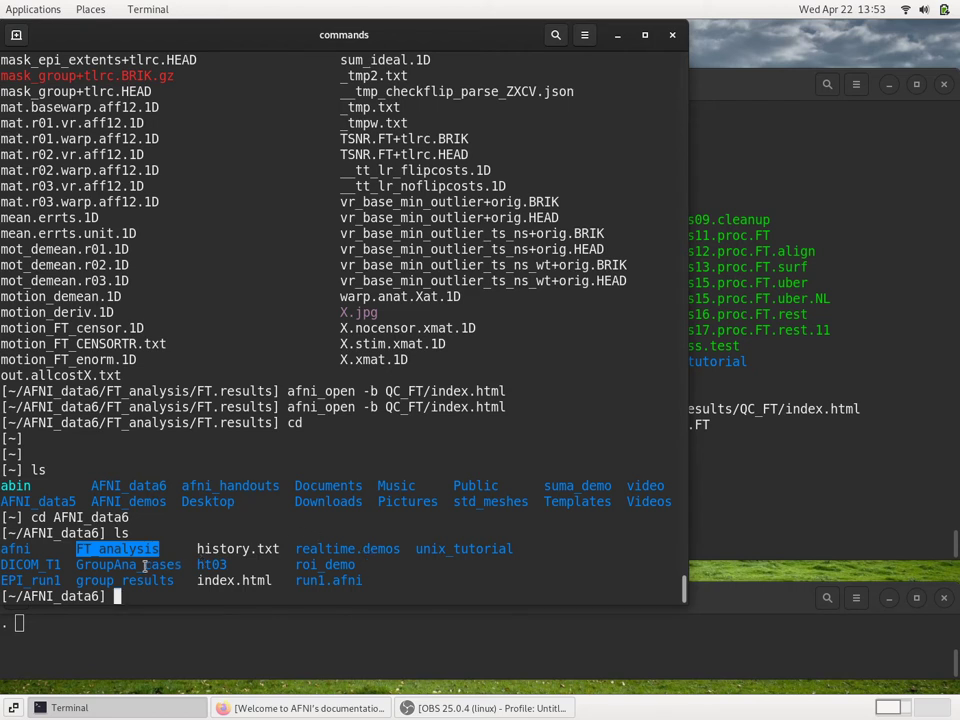
double_click(124, 580)
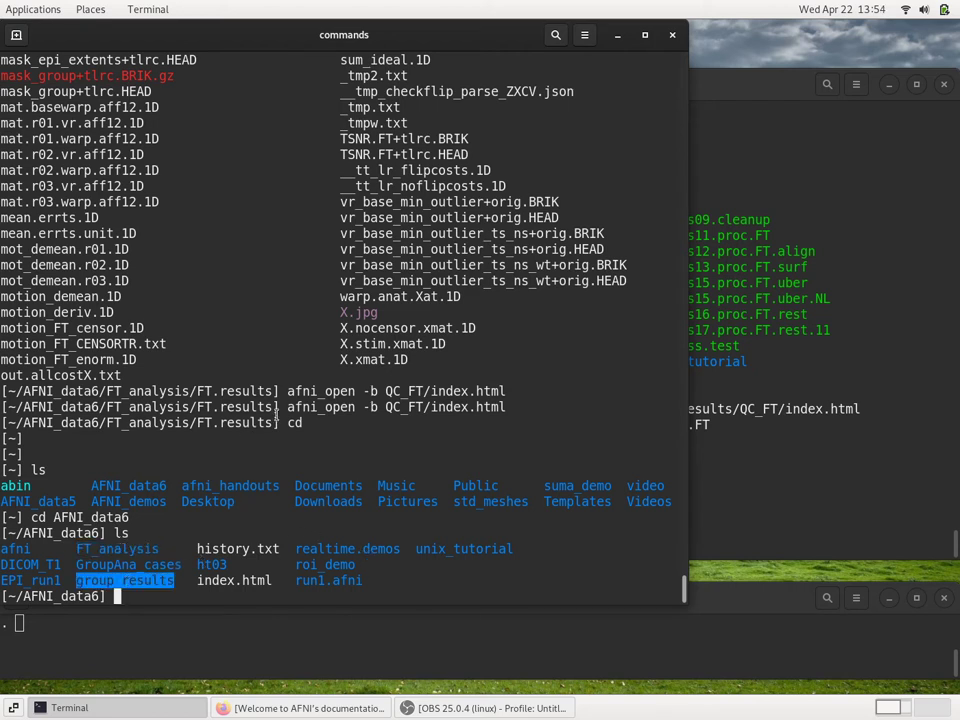
Move into group_results and list its beta datasets and scripts
text(cd grou)
key(Tab)
key(Return)
text(ls)
key(Return)
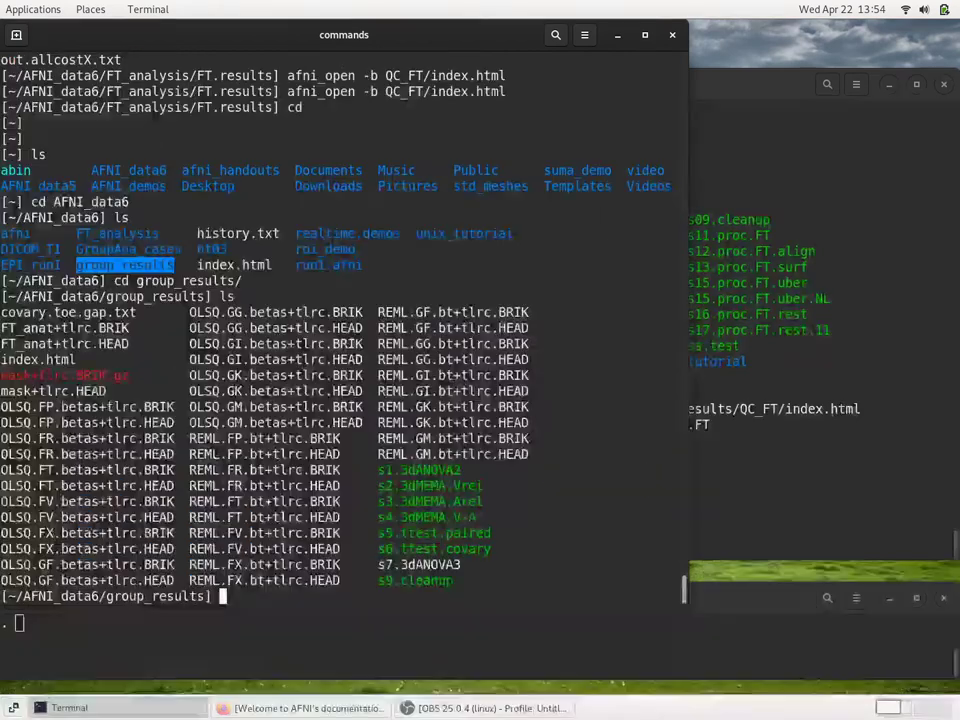
double_click(65, 407)
key(ctrl+c)
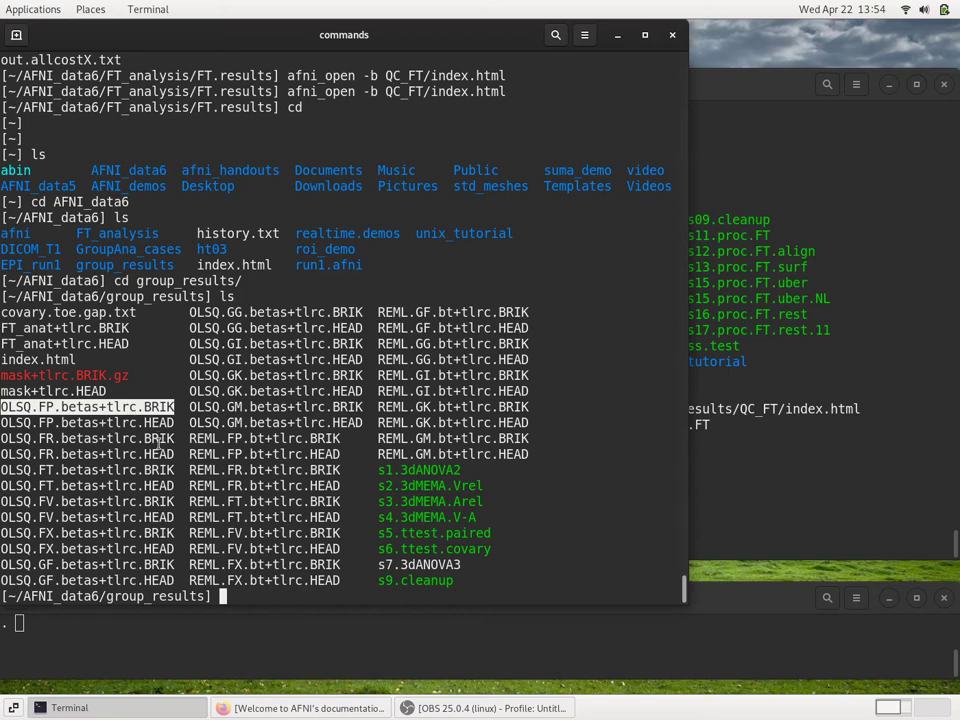
drag(1, 407, 31, 407)
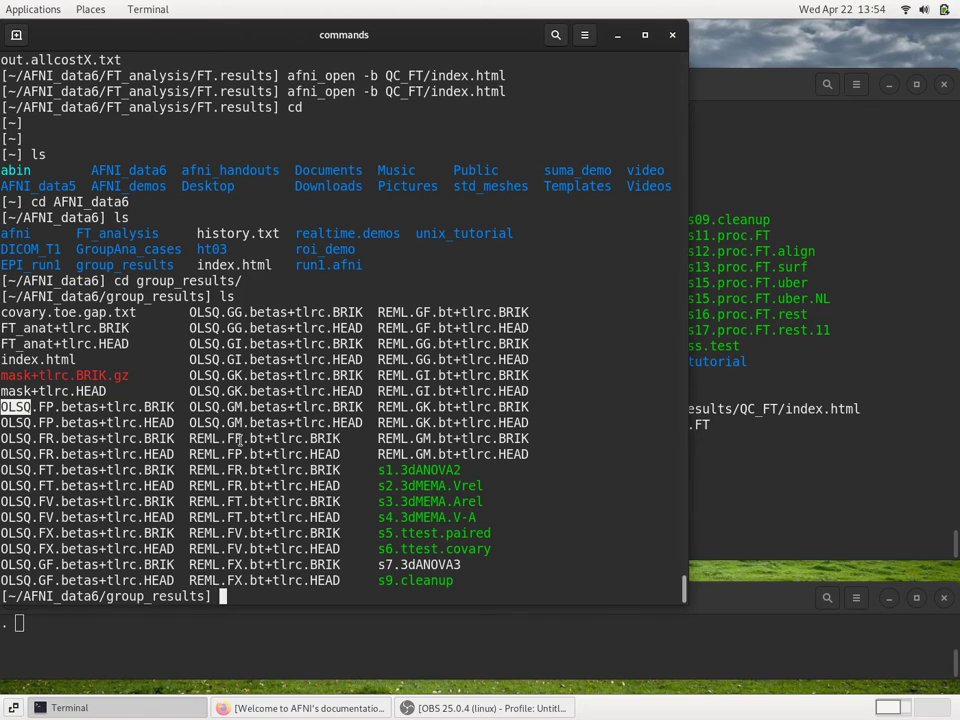
drag(251, 444, 266, 441)
click(160, 456)
Run 3dinfo -subbrick_info on OLSQ.FP.betas+tlrc.BRIK
text(3dinfo)
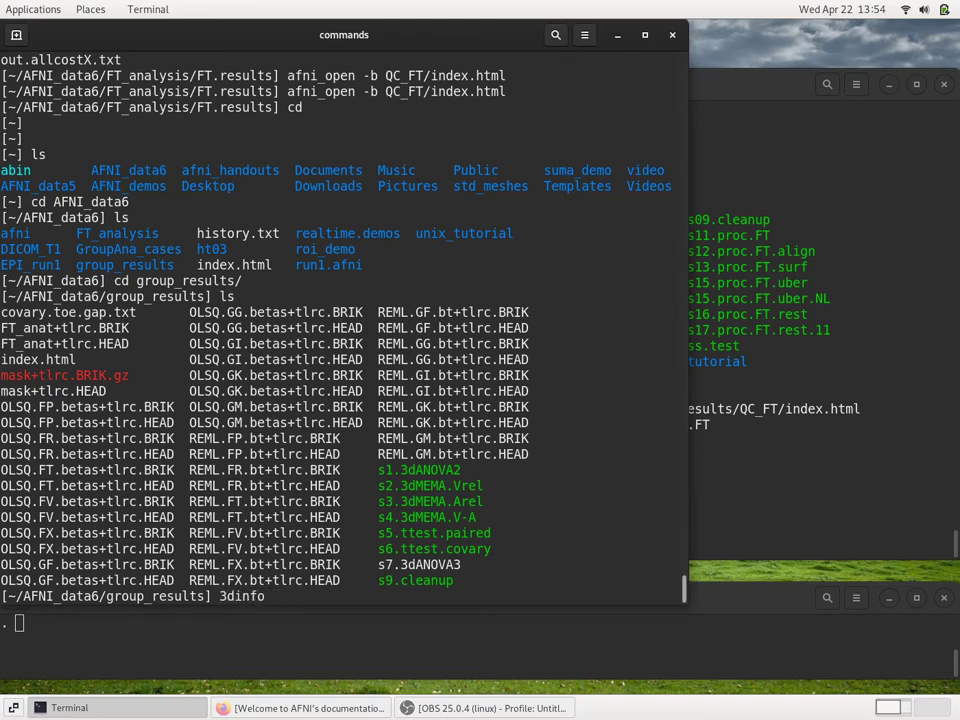
text( -subbrick_info)
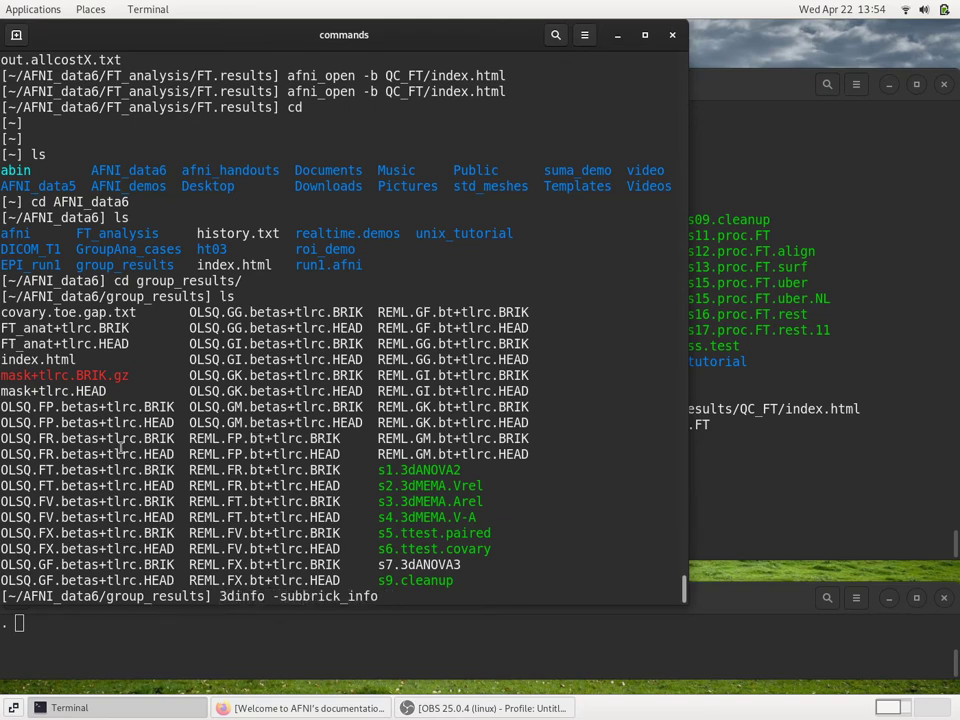
double_click(44, 406)
middle_click(47, 400)
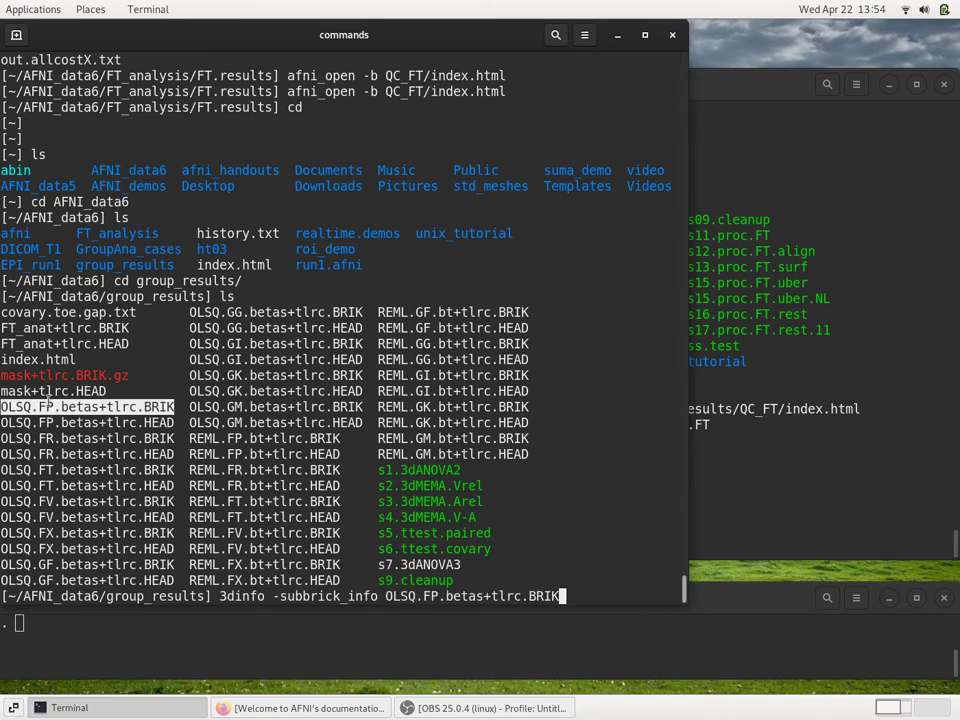
key(Return)
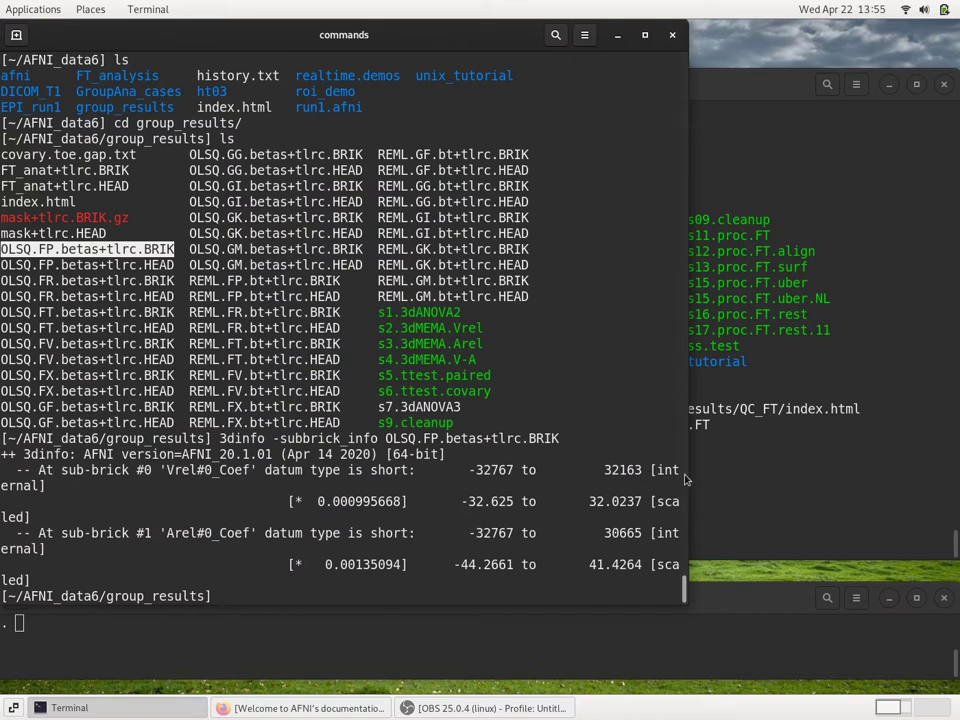
Widen the terminal to unwrap the output and highlight the Arel#0_Coef sub-brick label
drag(686, 472, 763, 472)
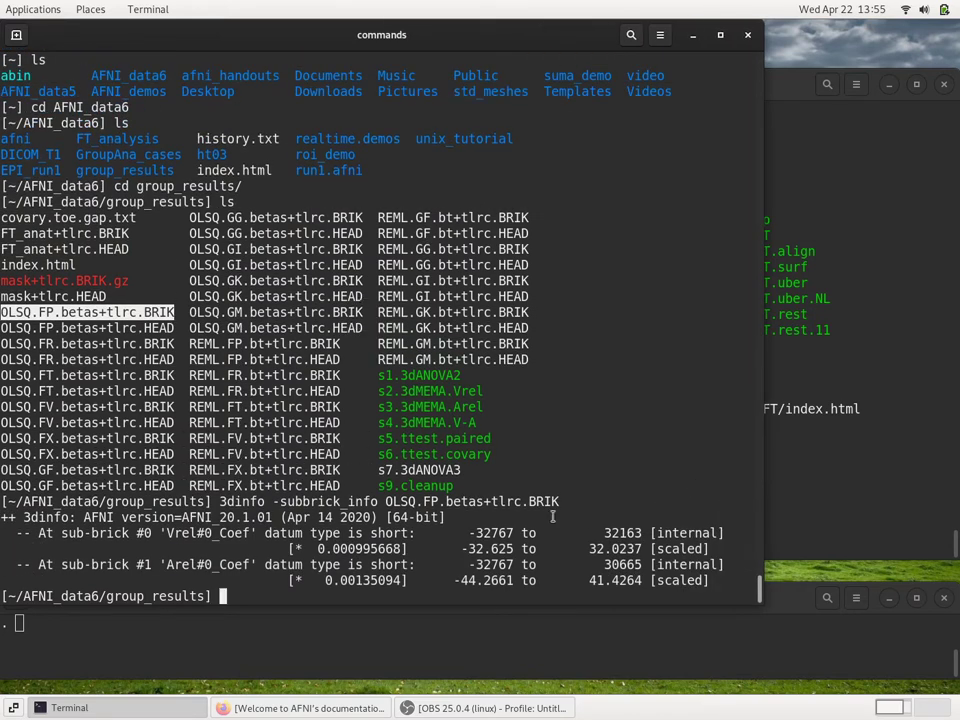
click(176, 533)
double_click(174, 564)
click(245, 497)
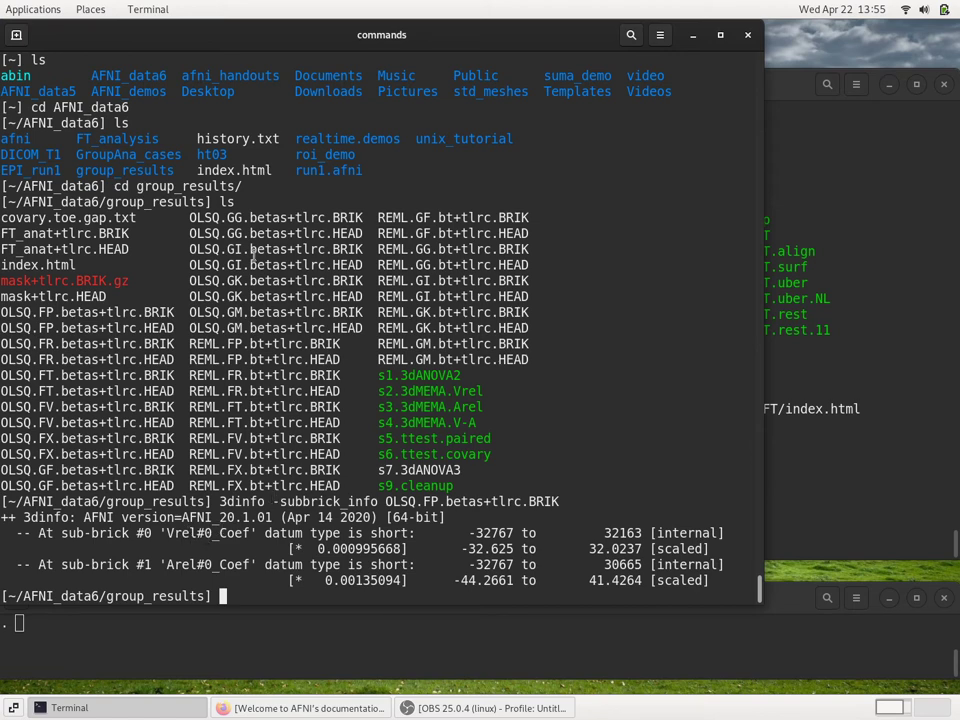
double_click(213, 343)
key(ctrl+c)
key(Up)
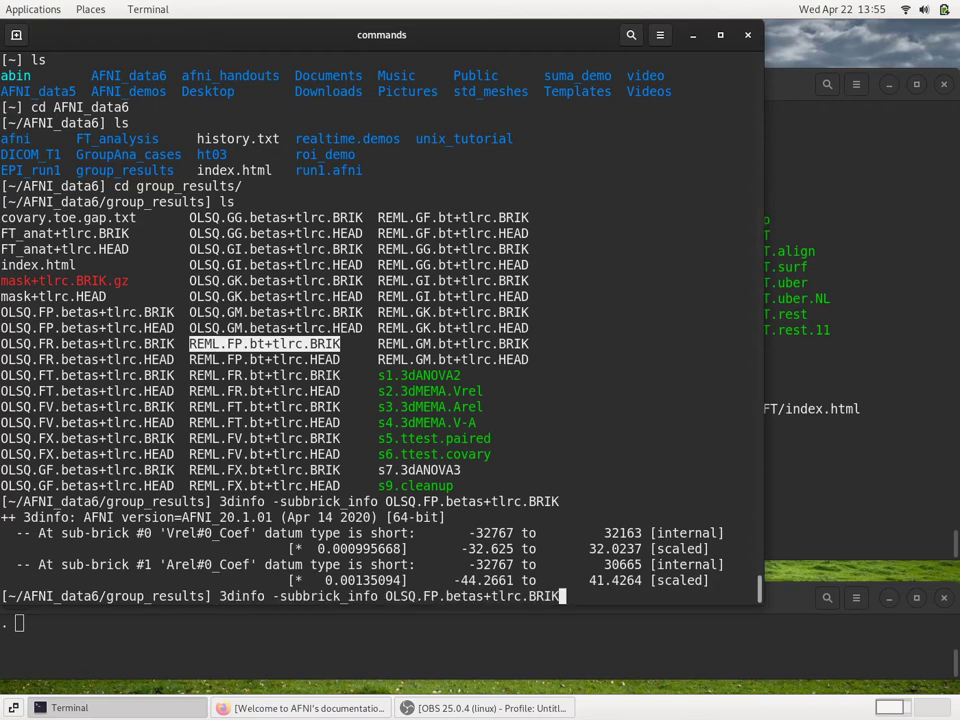
key(BackSpace)
key(BackSpace)
key(BackSpace)
key(BackSpace)
key(BackSpace)
key(BackSpace)
key(BackSpace)
key(BackSpace)
key(BackSpace)
key(BackSpace)
key(BackSpace)
key(BackSpace)
key(BackSpace)
key(BackSpace)
key(BackSpace)
key(BackSpace)
key(BackSpace)
key(BackSpace)
key(BackSpace)
key(BackSpace)
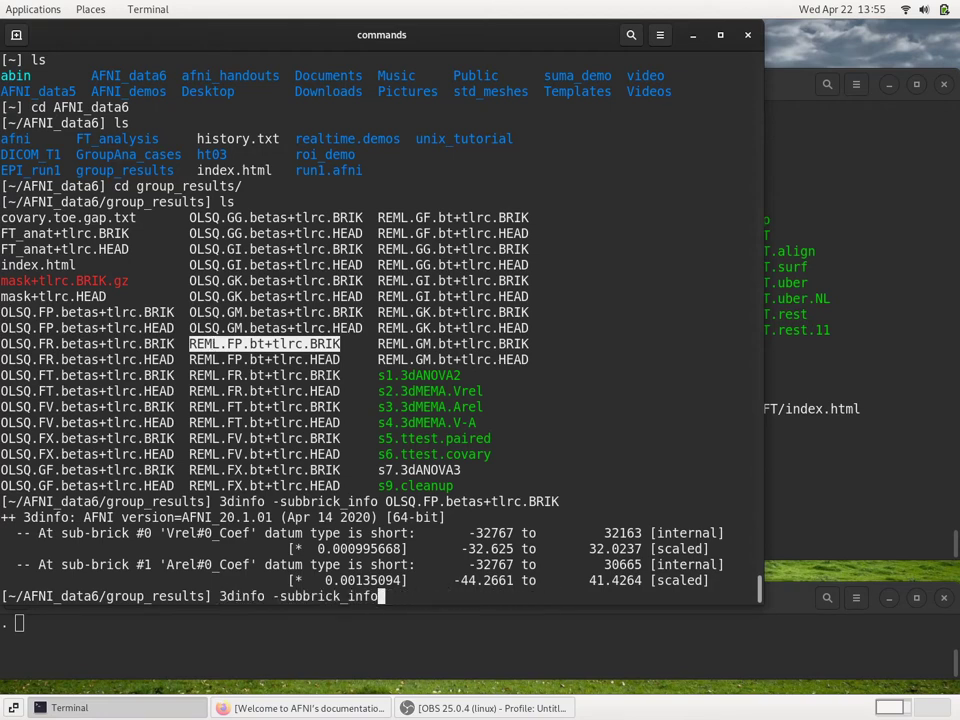
middle_click(213, 343)
key(Return)
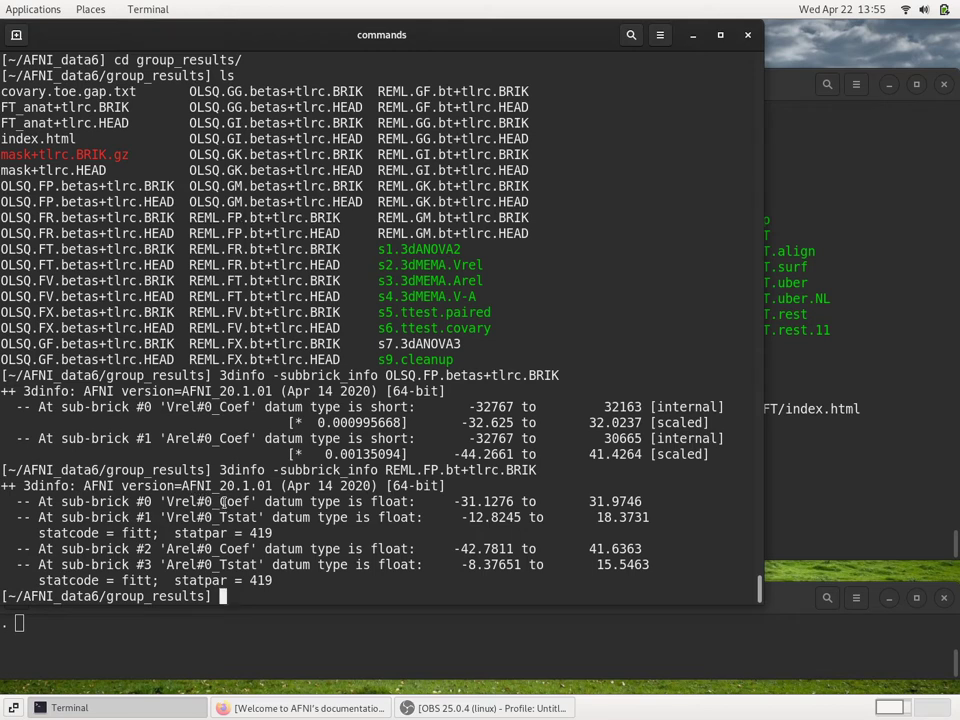
double_click(200, 501)
double_click(218, 549)
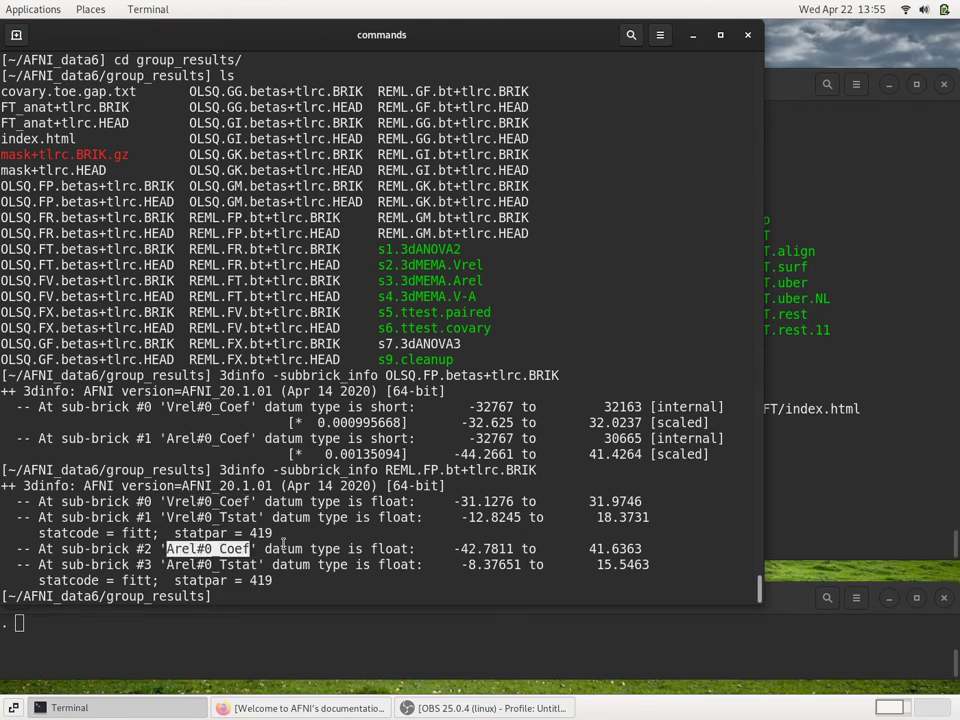
double_click(235, 517)
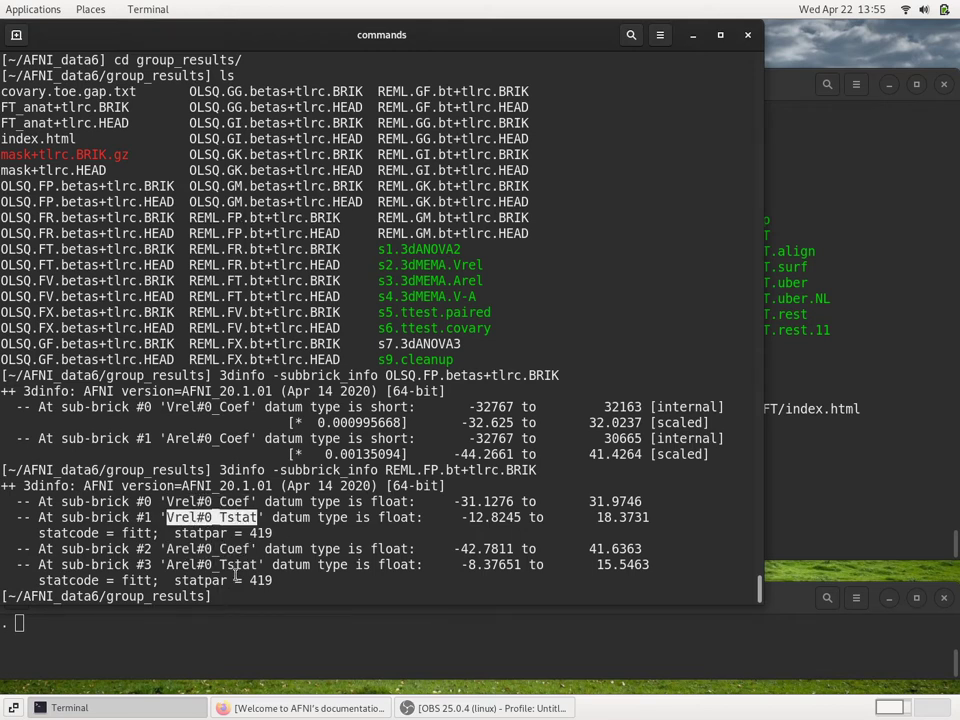
double_click(212, 564)
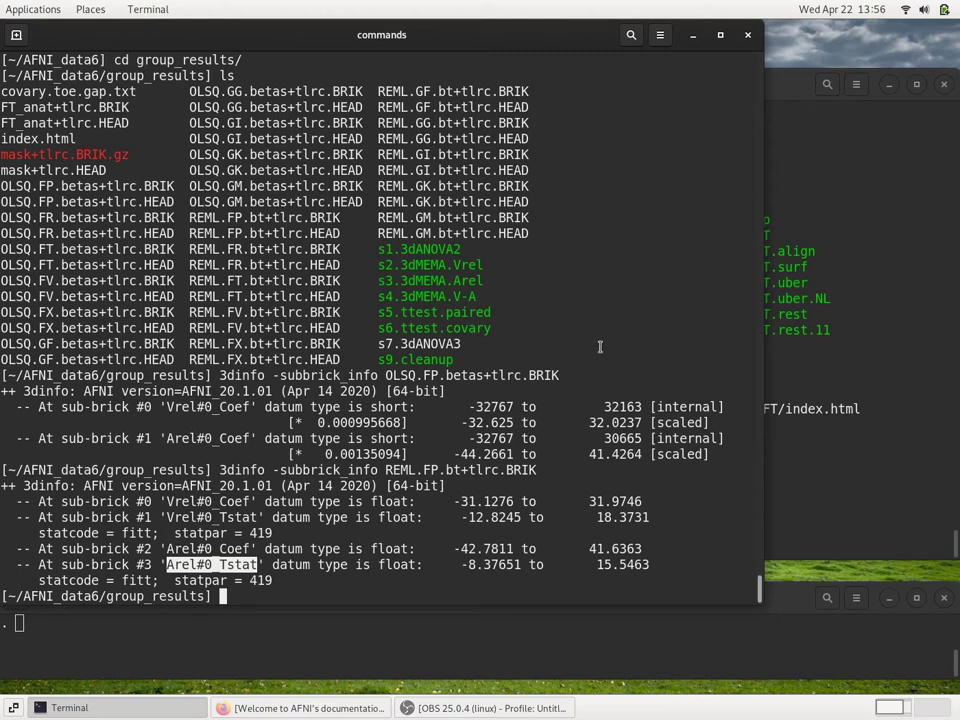
Open the s5.ttest.paired script in the less pager
double_click(427, 312)
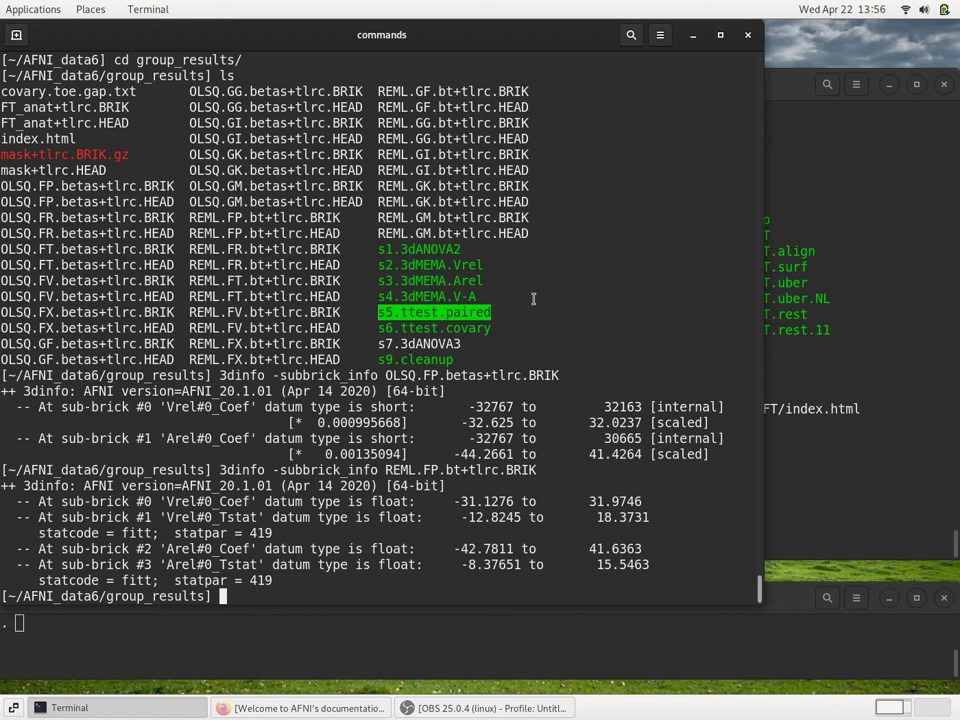
text(less s5)
key(Tab)
key(Return)
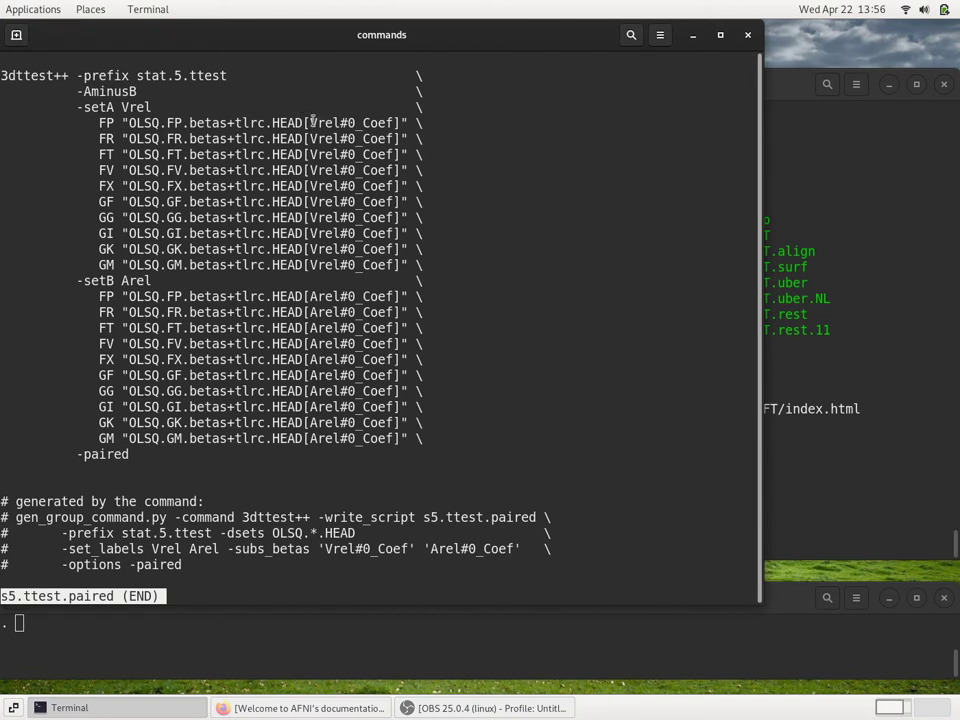
Highlight Vrel#0_Coef, Arel#0_Coef, -AminusB and gen_group_command.py in the script
drag(310, 122, 390, 122)
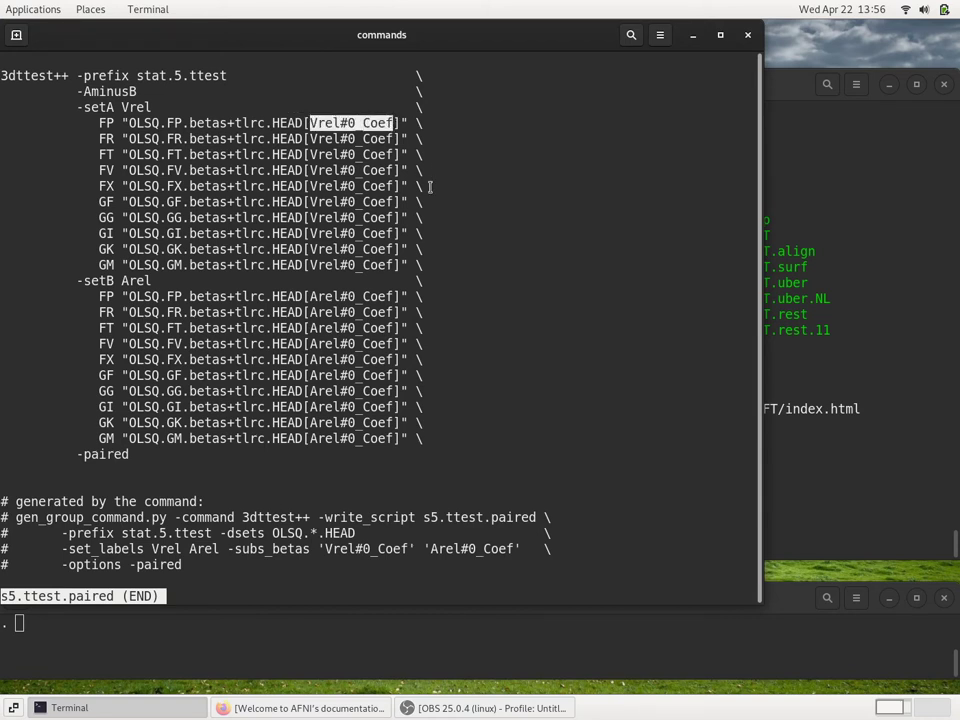
double_click(325, 297)
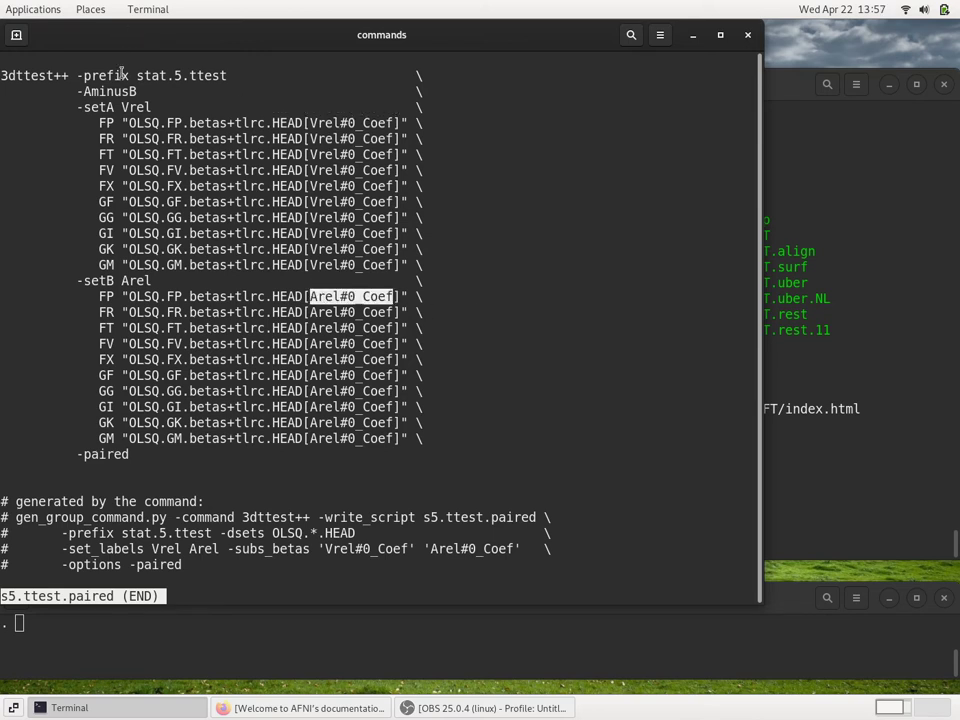
double_click(93, 92)
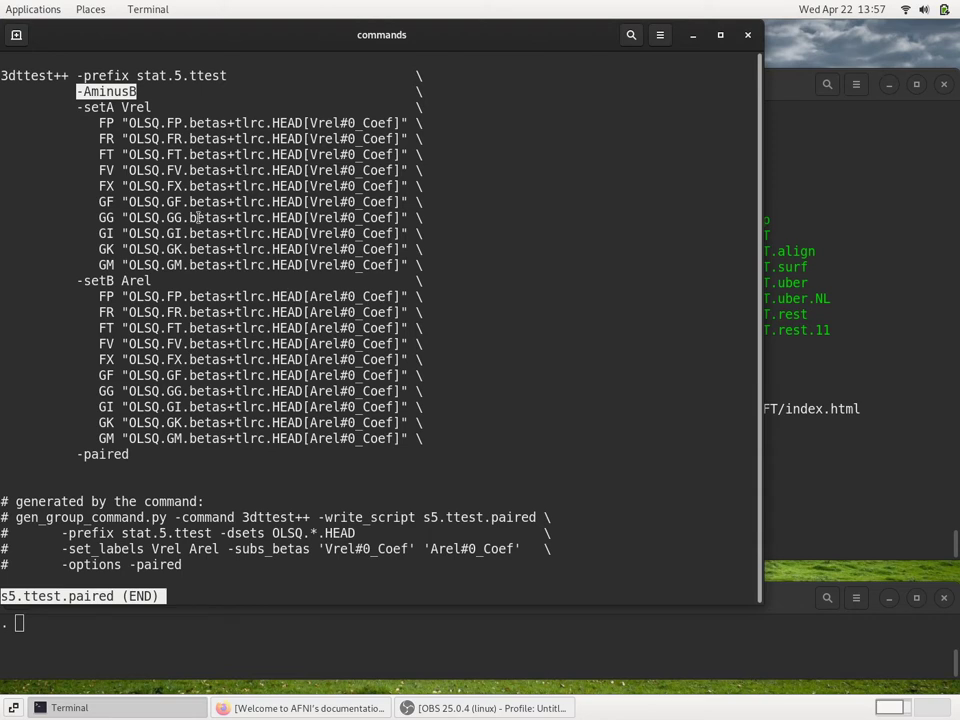
double_click(85, 517)
click(361, 480)
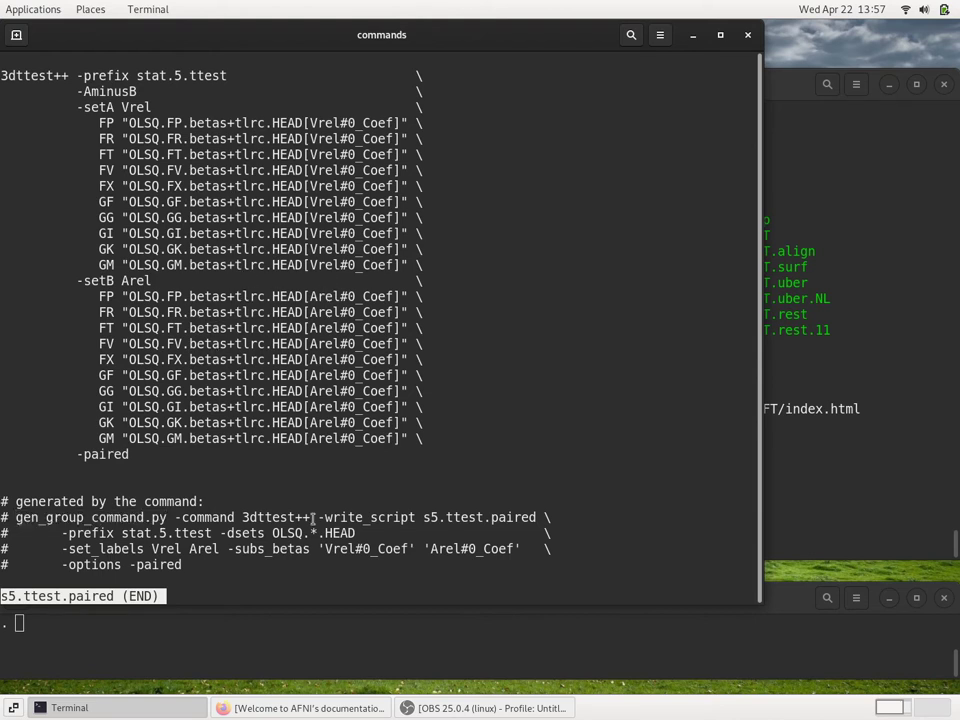
double_click(72, 508)
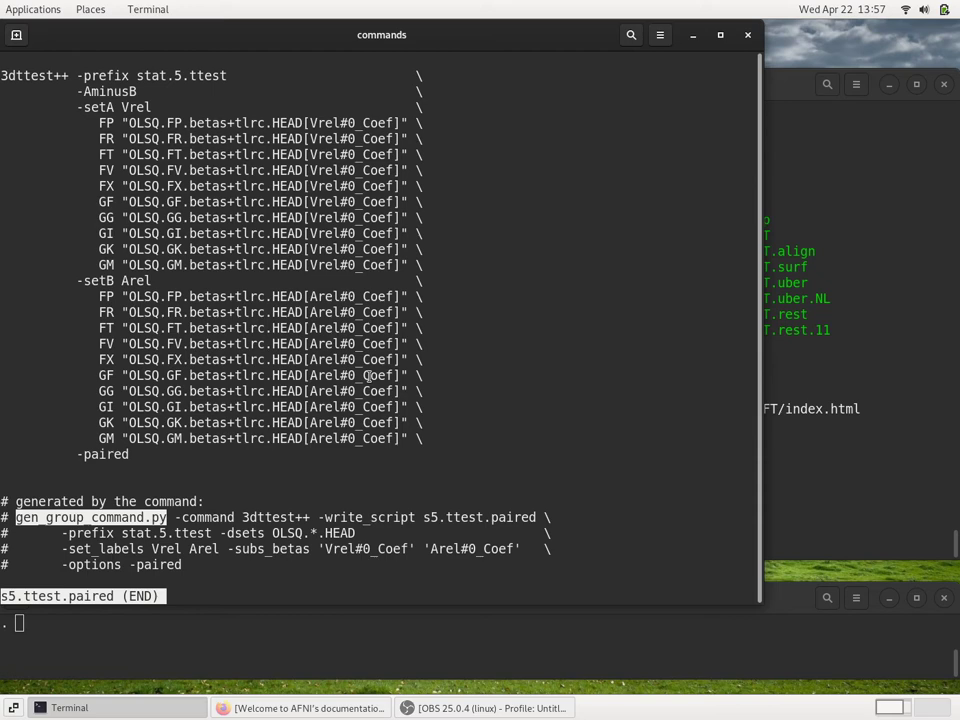
Quit less, run 'tcsh s5.ttest.paired', and list the new stat.5.ttest files
key(q)
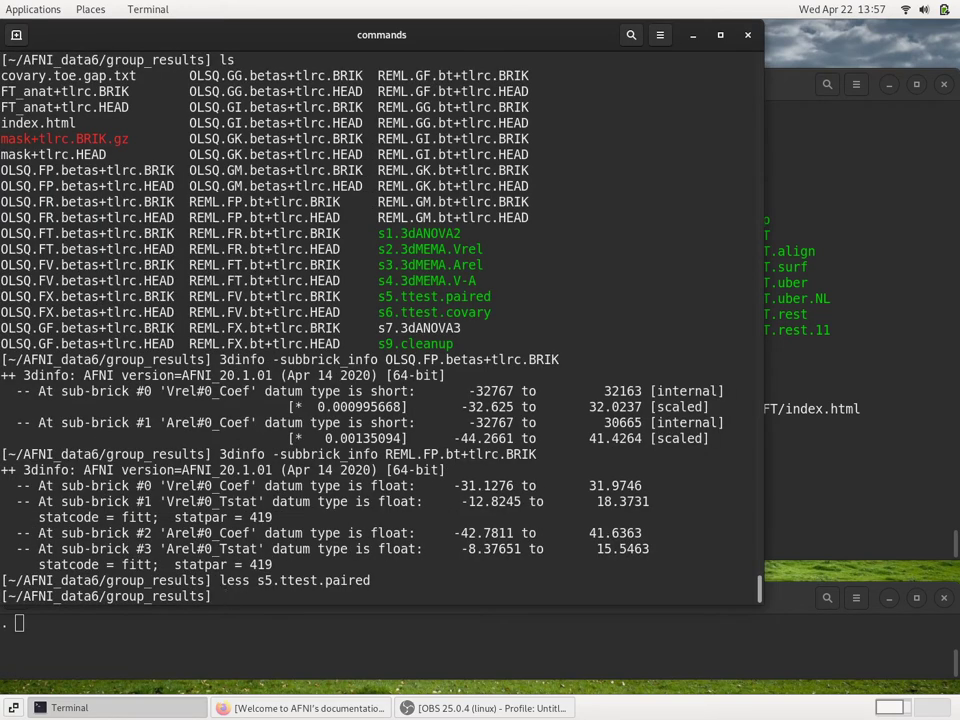
text(tcsh s5.ttest.paired)
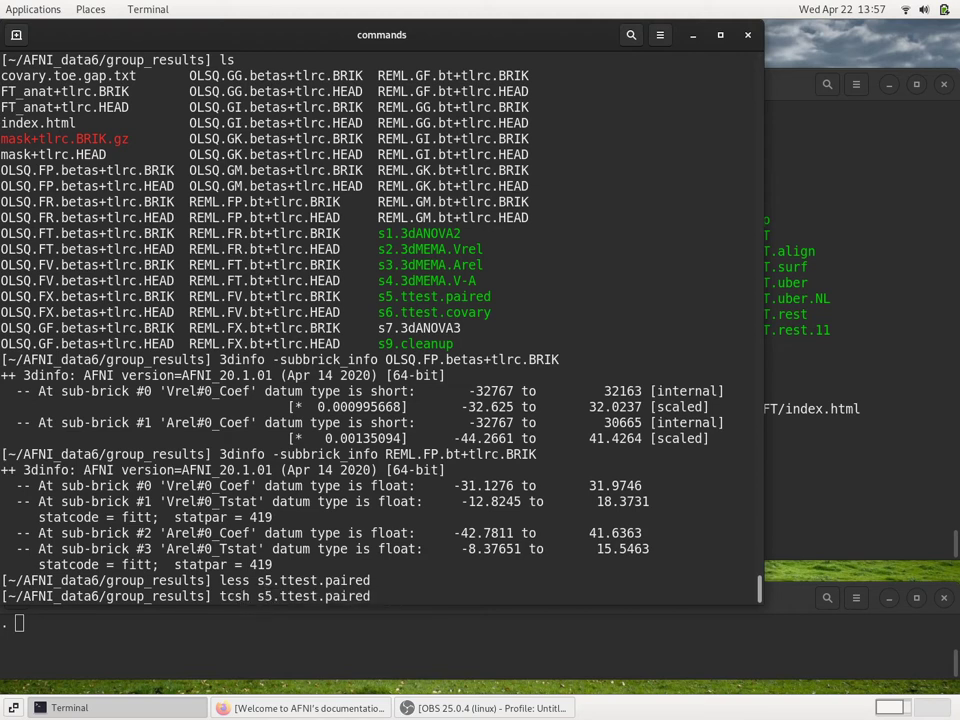
key(Return)
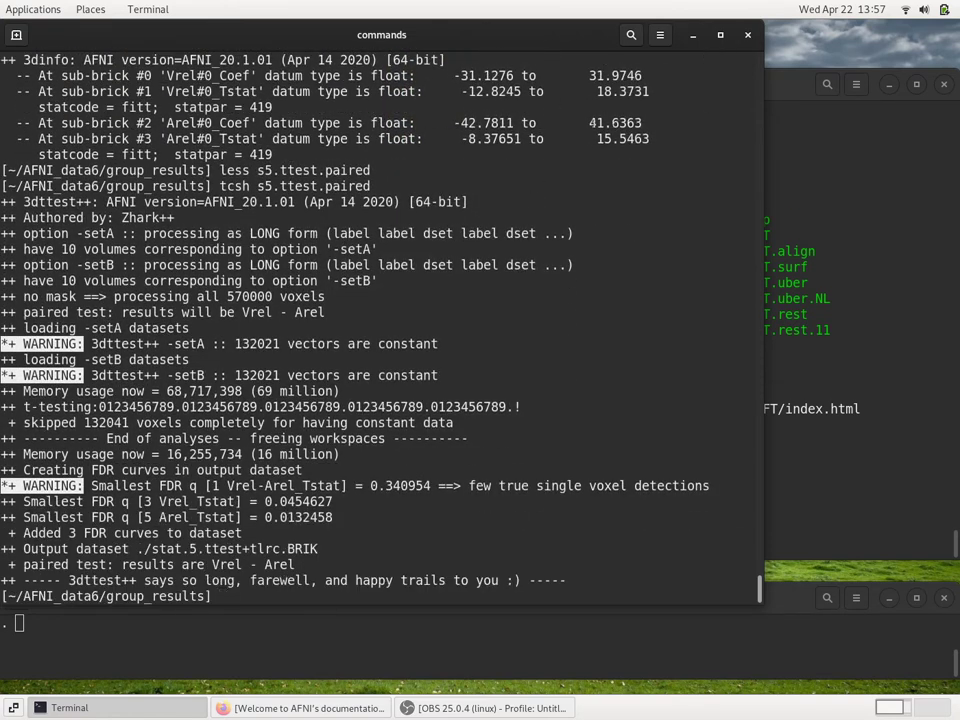
text(ls)
key(Return)
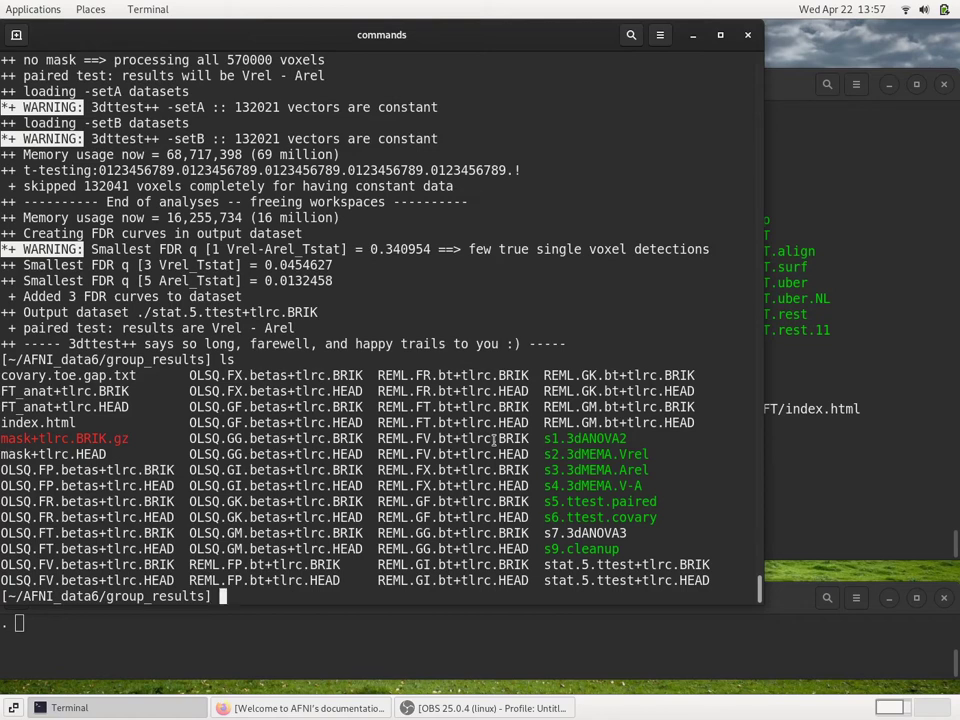
Start typing afni and highlight FT_anat+tlrc.BRIK and mask+tlrc.HEAD in the listing
text(afni)
double_click(35, 390)
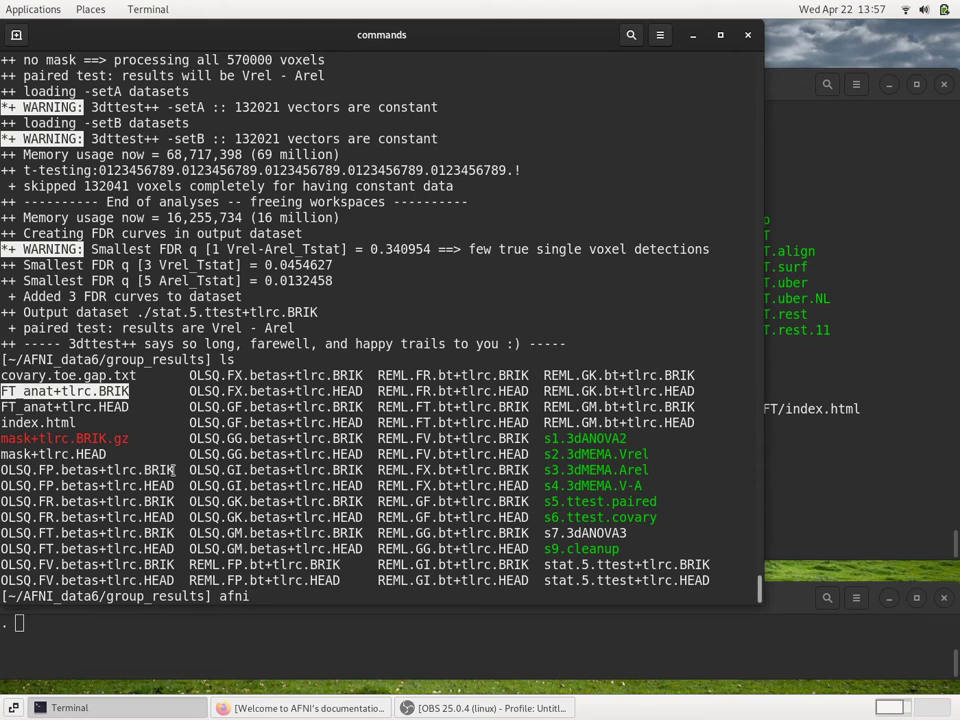
click(50, 455)
double_click(50, 455)
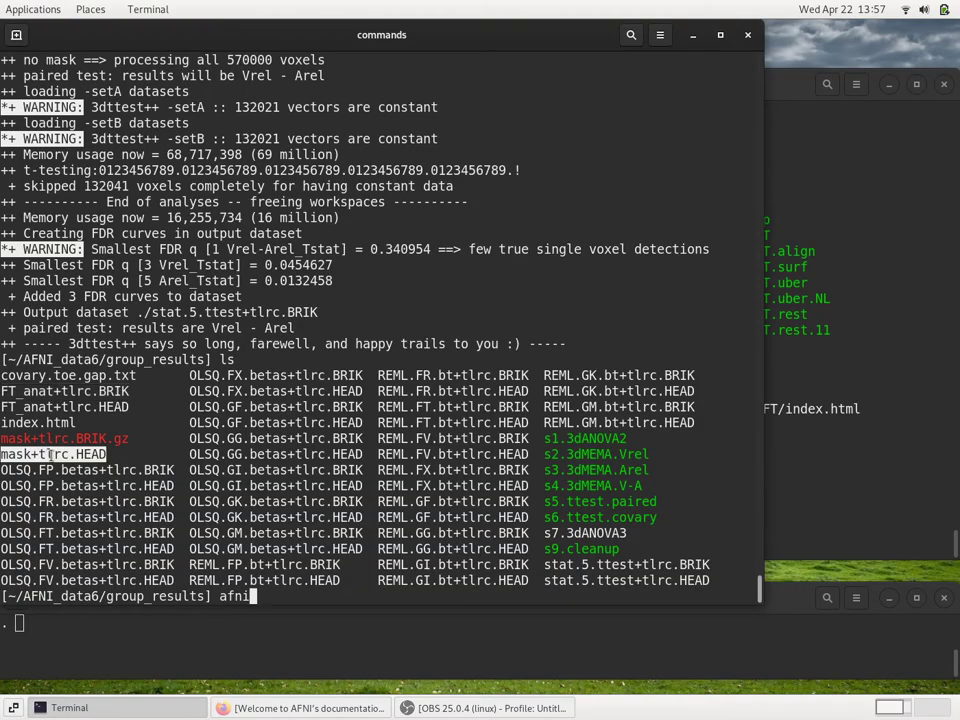
scroll(333, 452, up, 15)
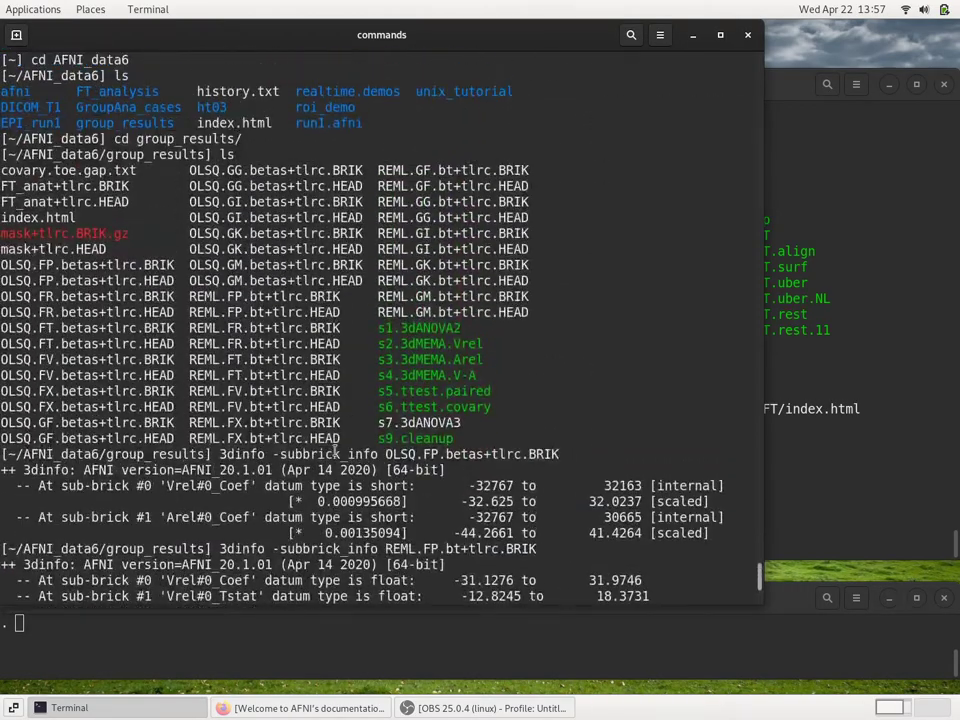
scroll(333, 452, down, 10)
Print the s5.ttest.paired script in the terminal with cat
text(afnicat)
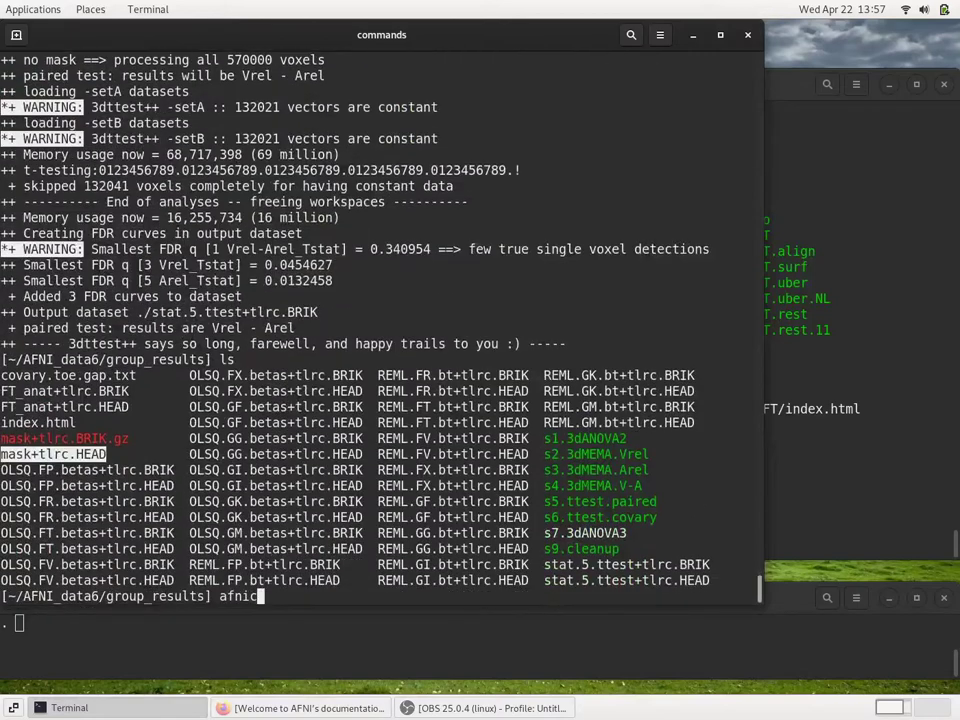
key(BackSpace)
key(BackSpace)
key(BackSpace)
key(BackSpace)
key(BackSpace)
key(BackSpace)
key(BackSpace)
text(cat s6)
key(Tab)
key(Return)
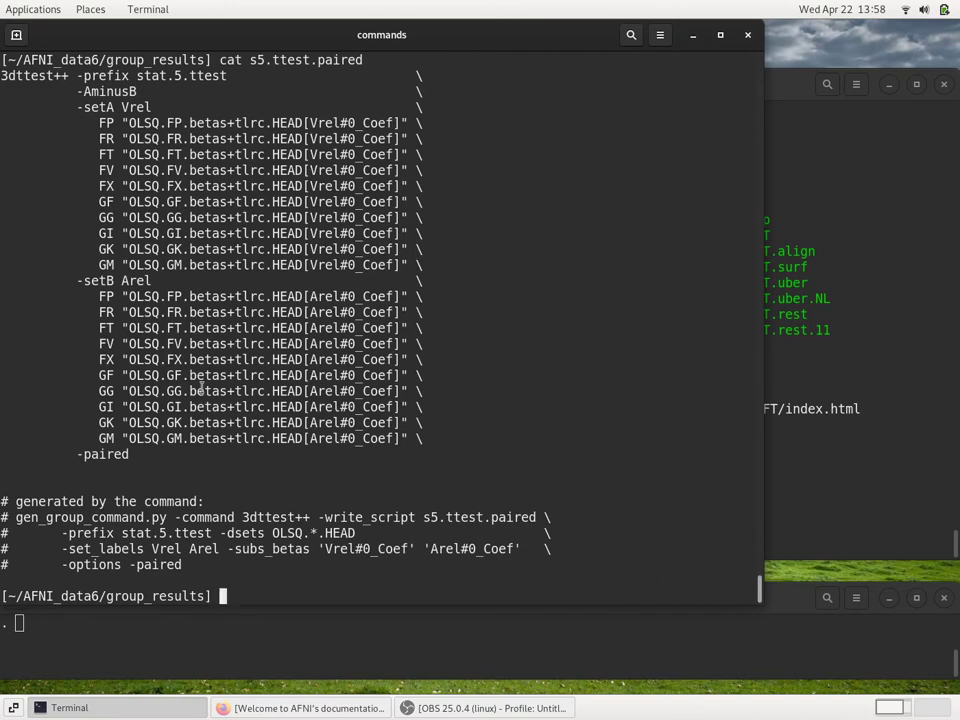
List group_results again and highlight mask+tlrc.HEAD
text(ls)
key(Return)
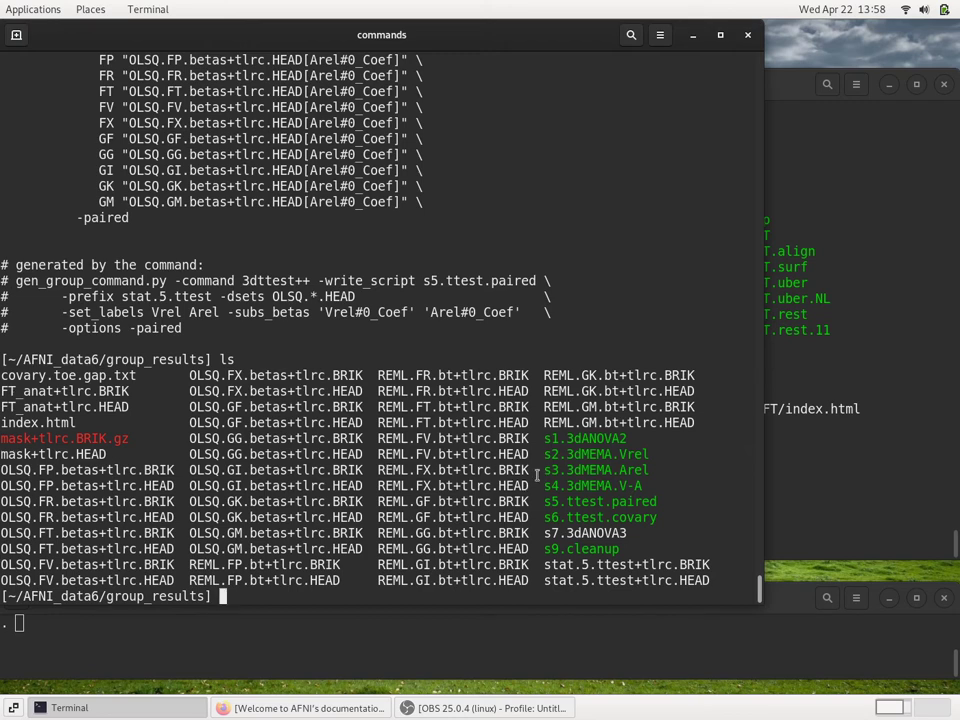
double_click(55, 454)
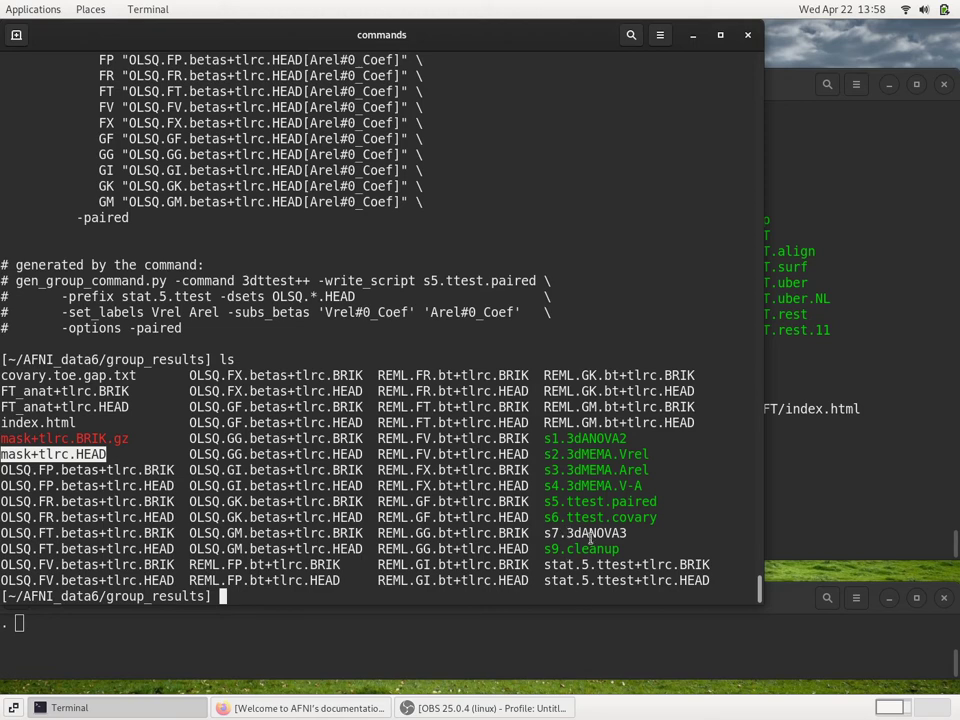
Launch AFNI from group_results and move the coronal and sagittal viewers apart
text(afni)
key(Return)
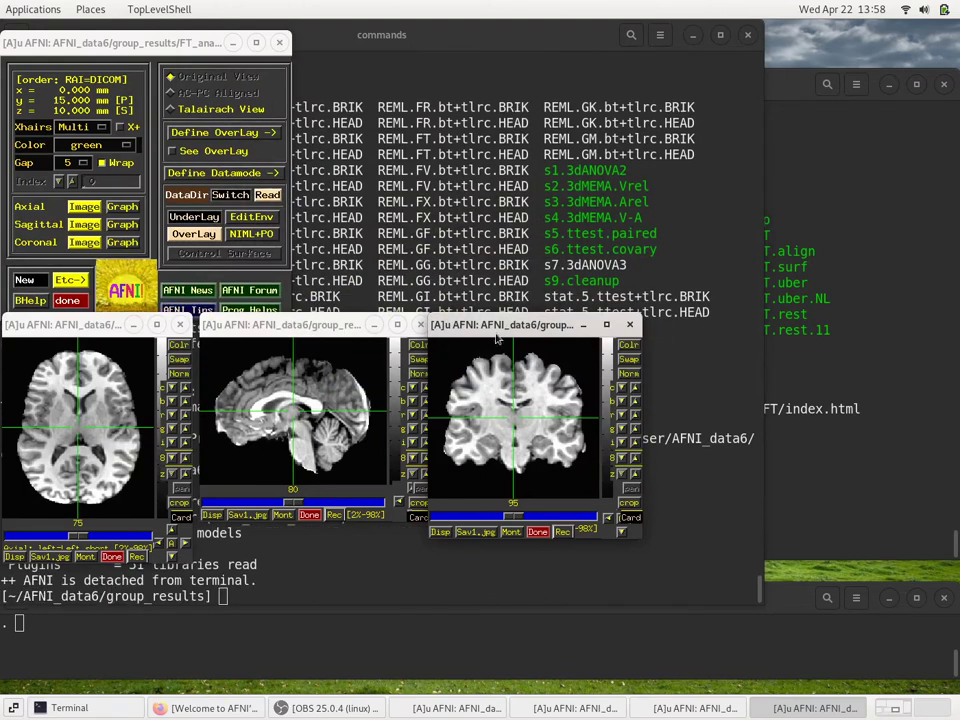
drag(499, 327, 751, 357)
drag(300, 324, 506, 360)
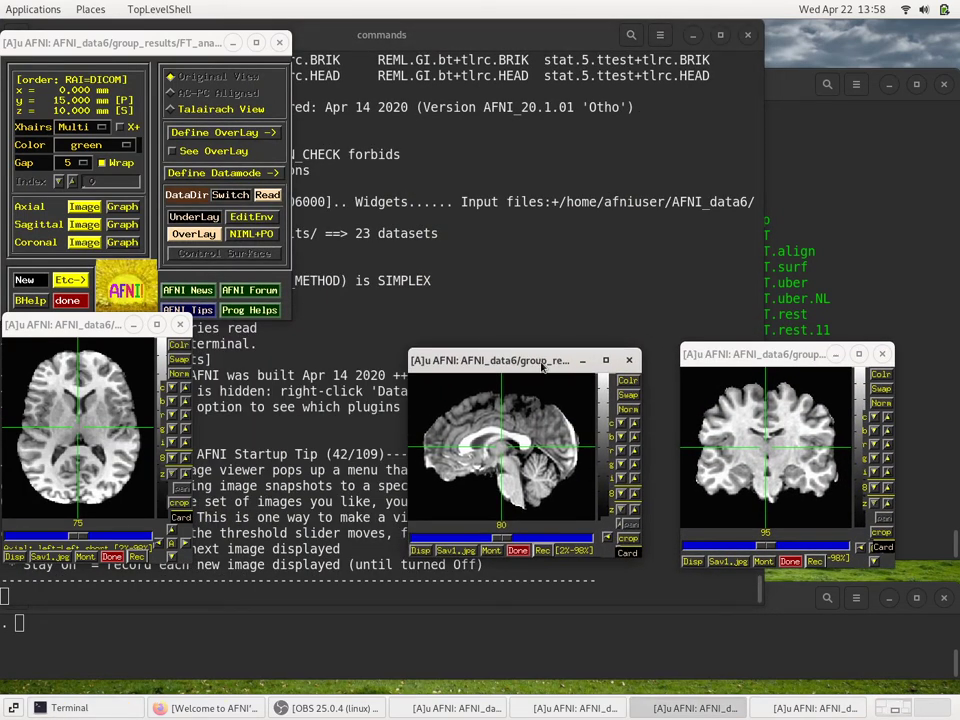
Set stat.5.ttest as the overlay dataset
click(191, 234)
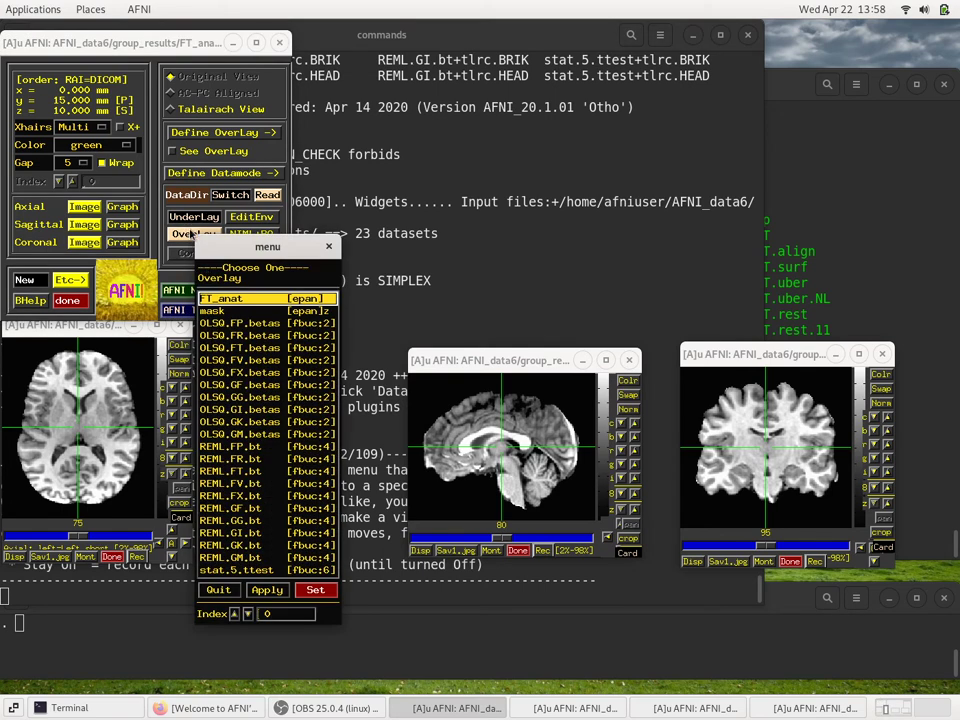
click(240, 571)
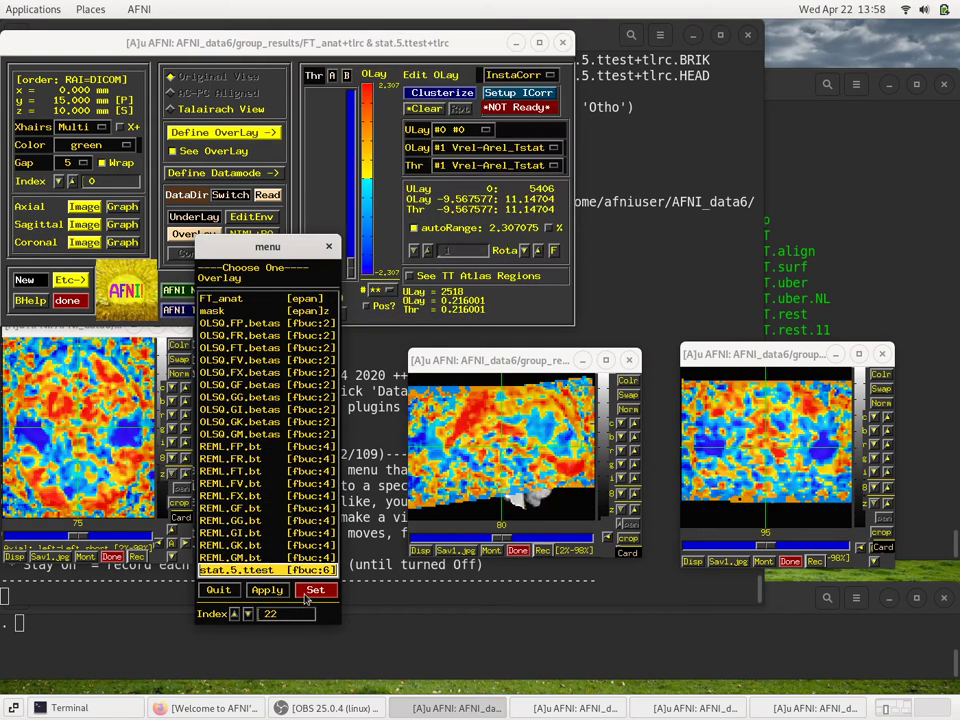
click(315, 591)
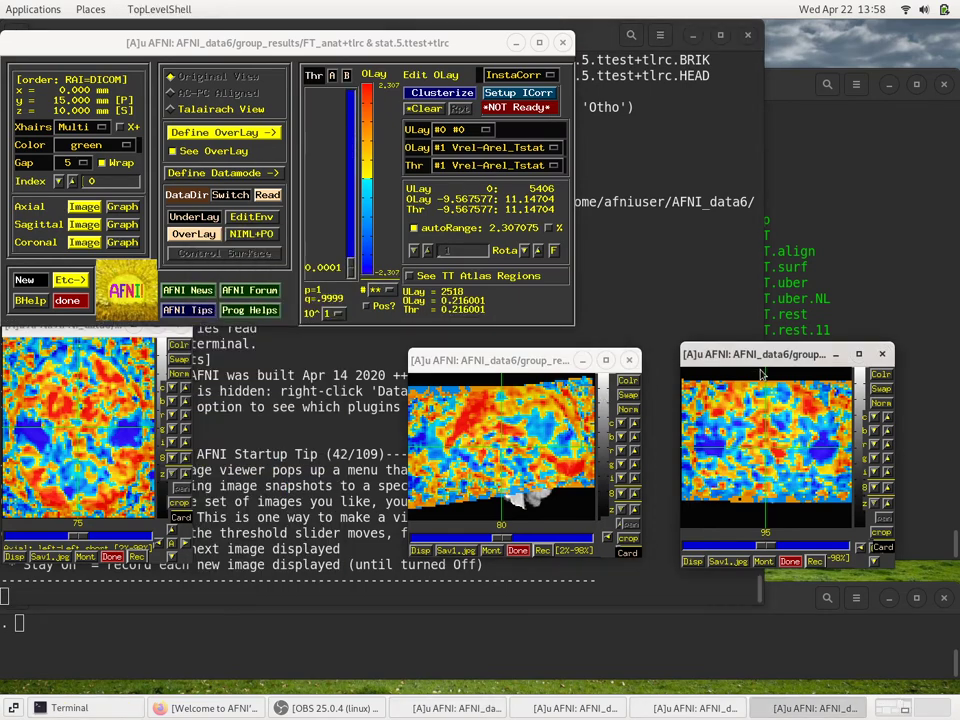
Move the coronal viewer to the top right and enlarge the coronal and sagittal viewers
drag(766, 357, 688, 53)
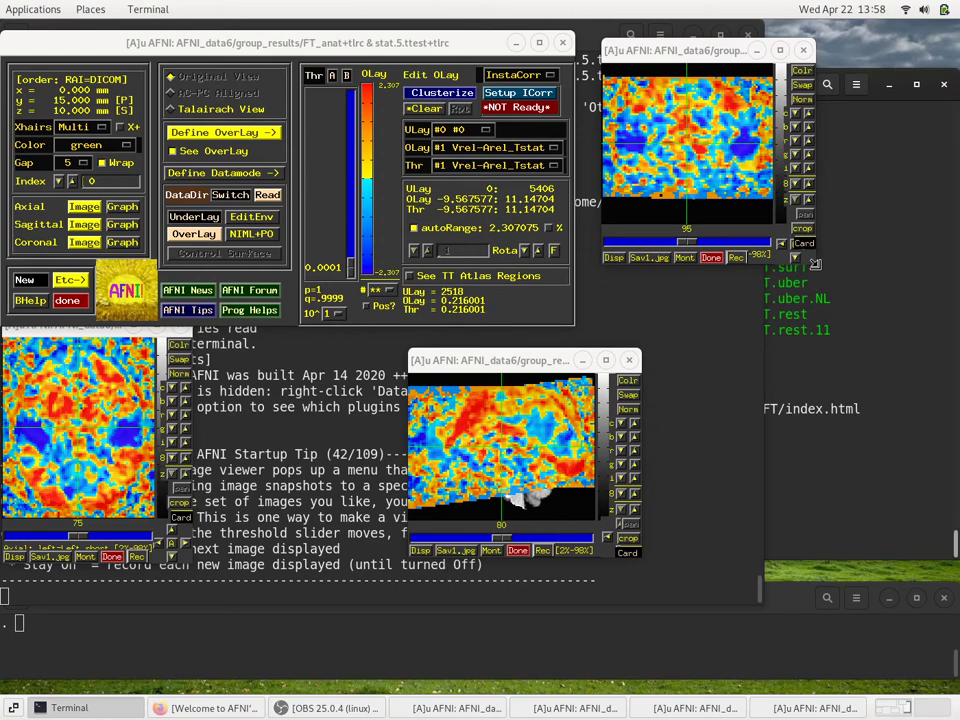
drag(813, 265, 930, 372)
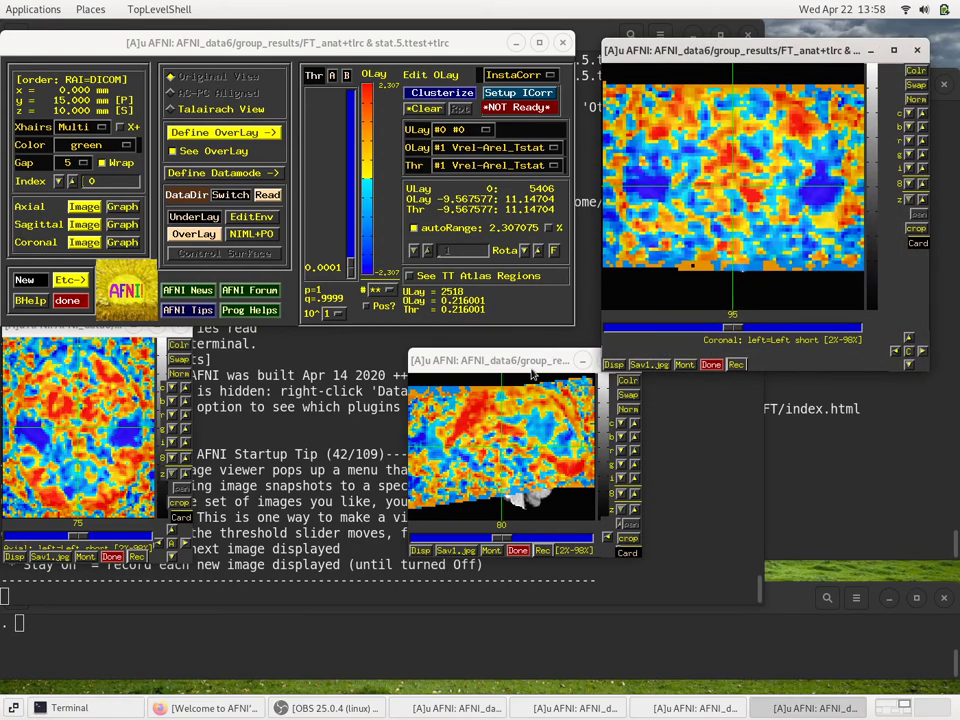
drag(534, 368, 690, 392)
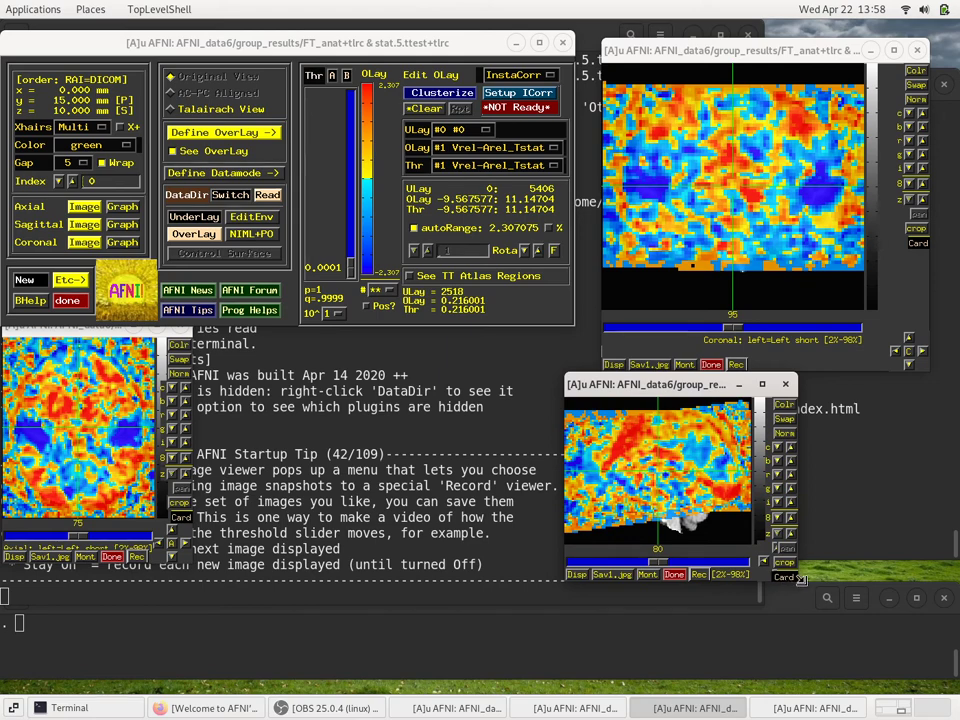
drag(800, 580, 872, 634)
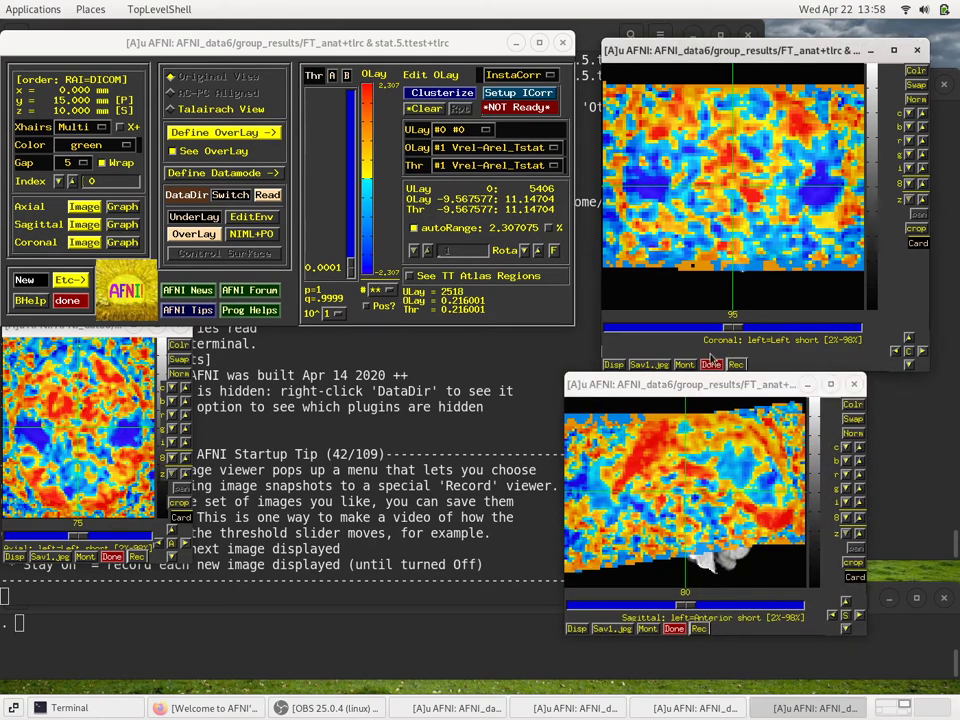
drag(706, 378, 753, 319)
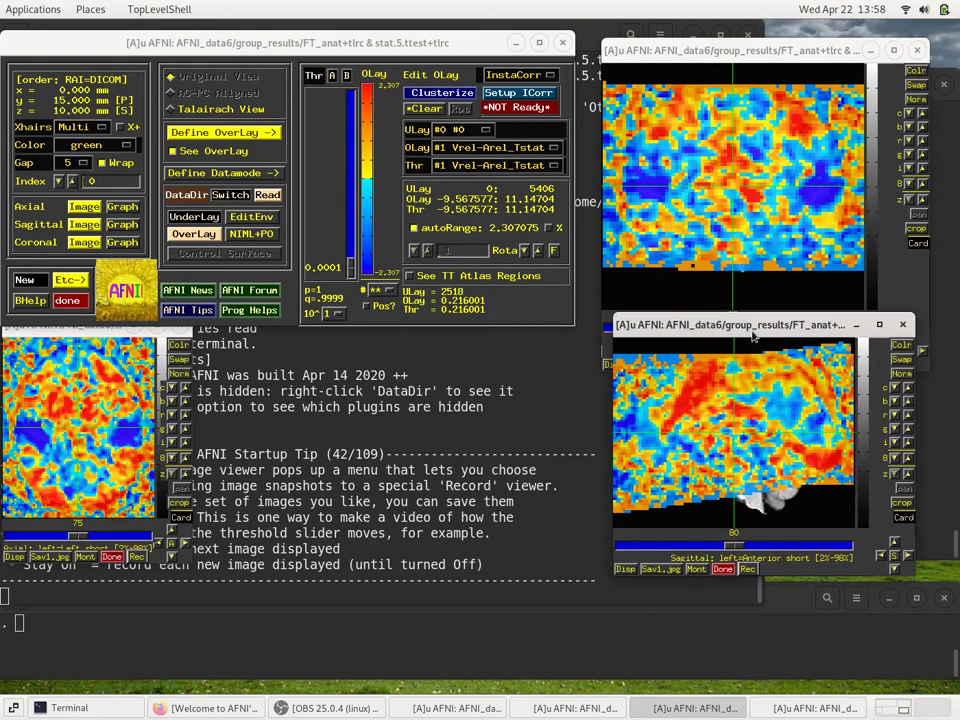
drag(700, 50, 705, 32)
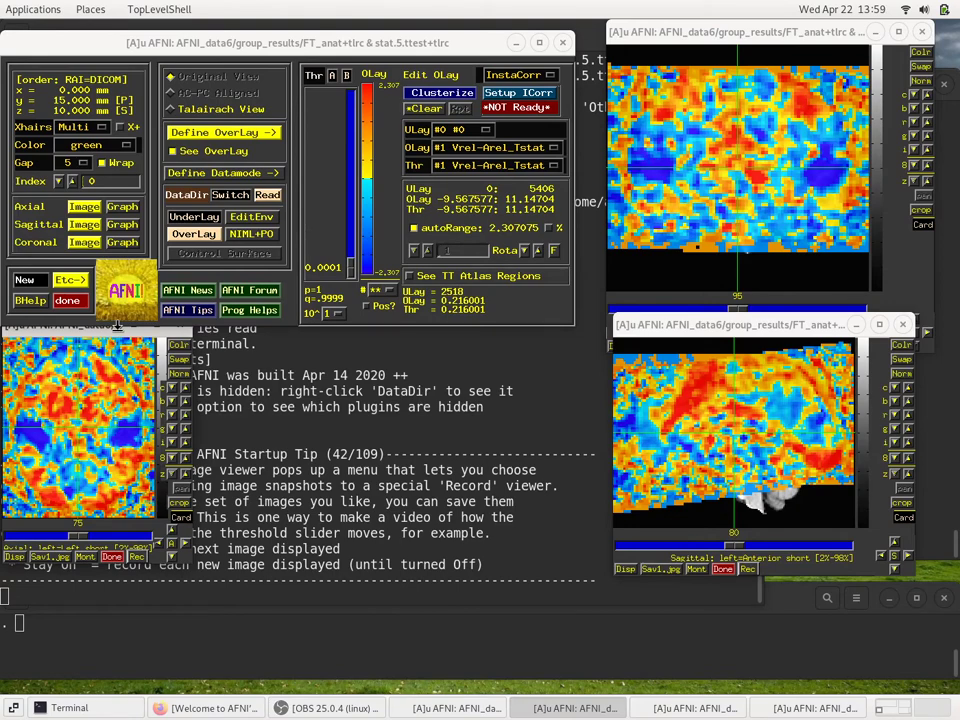
Raise the axial viewer, centre it on screen, and enlarge it
click(193, 523)
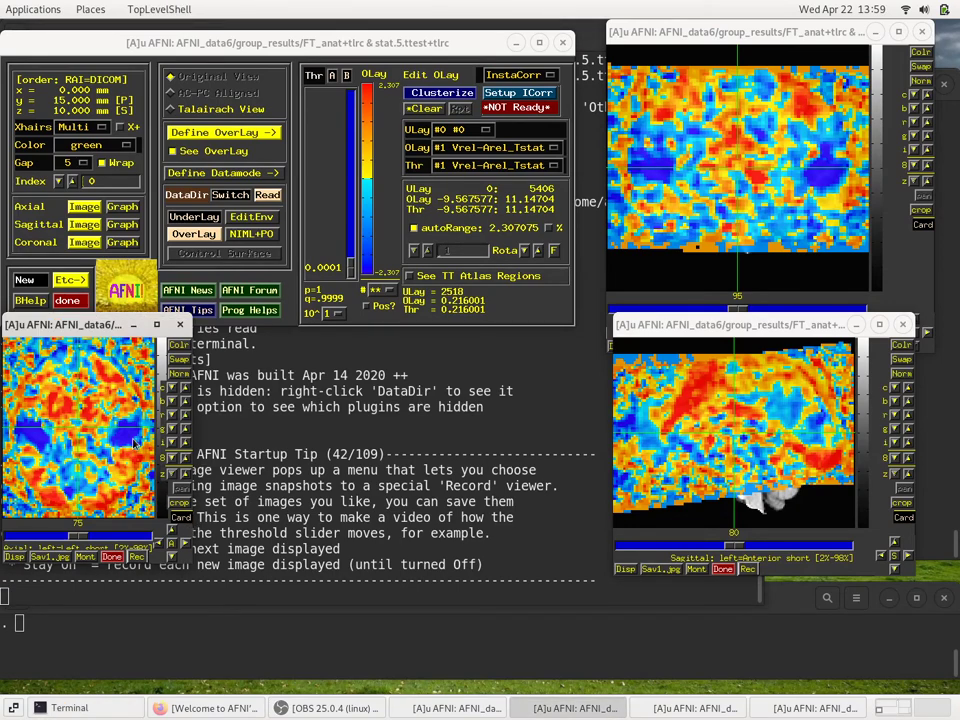
drag(77, 330, 475, 344)
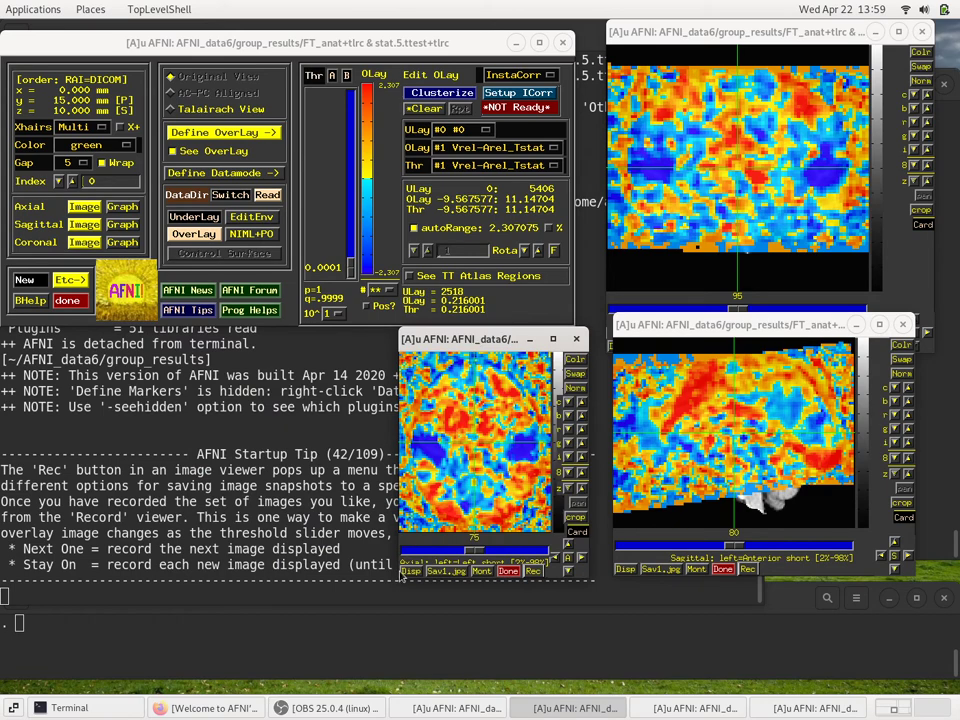
drag(400, 576, 362, 622)
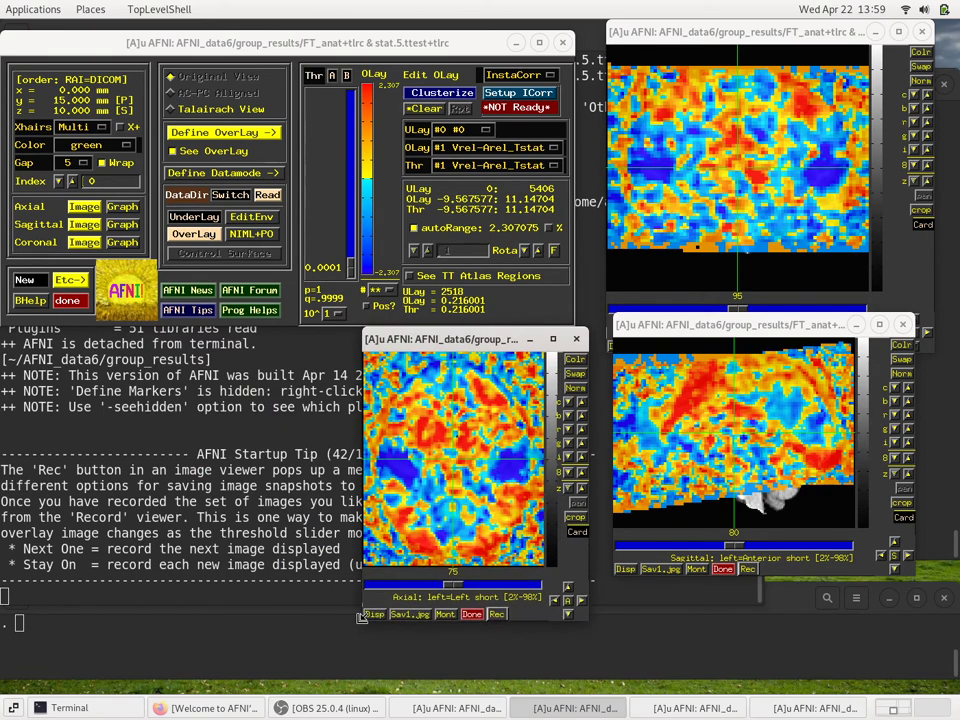
Switch the overlay sub-brick to #0 Vrel-Arel_mean, keeping the threshold on #1 Vrel-Arel_Tstat
click(490, 150)
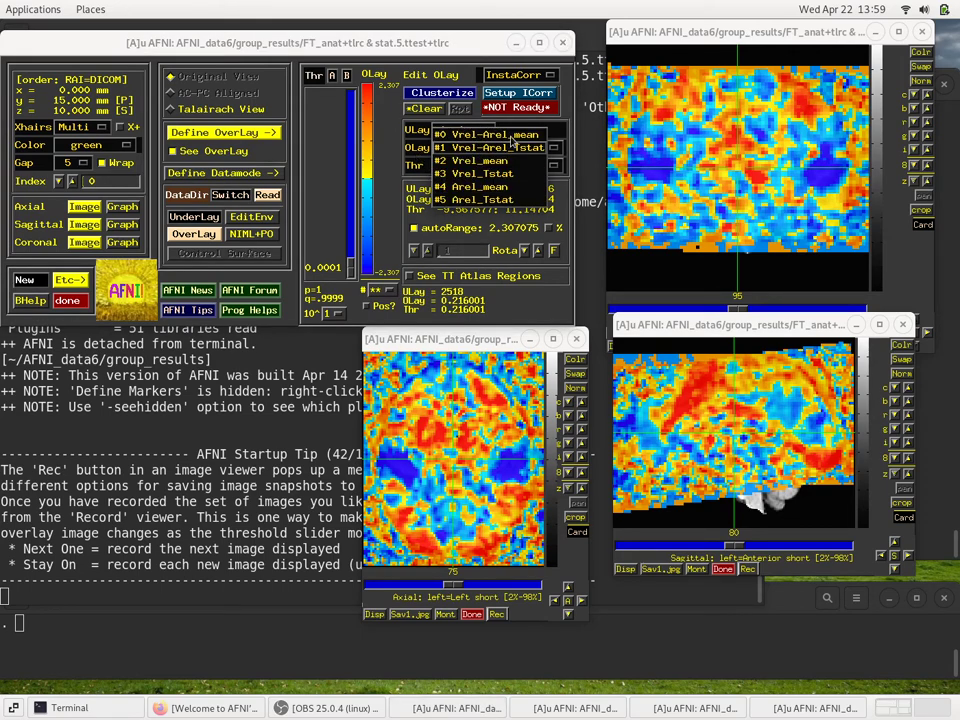
click(513, 134)
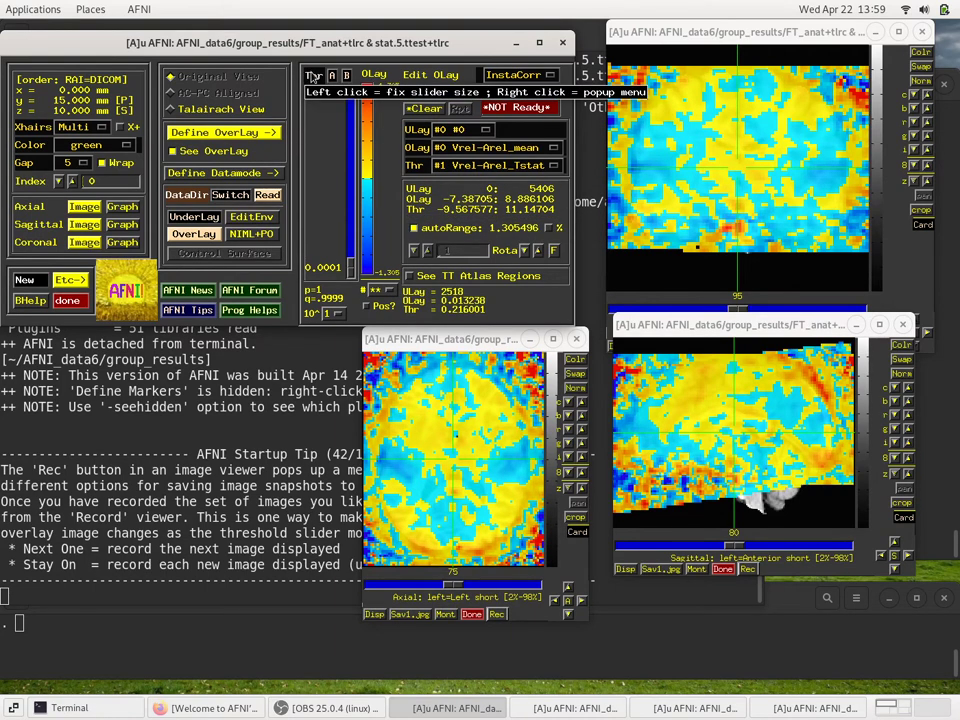
Threshold at p=0.001, clusterize with NN level 2 and 40-voxel minimum, and show the report
right_click(313, 77)
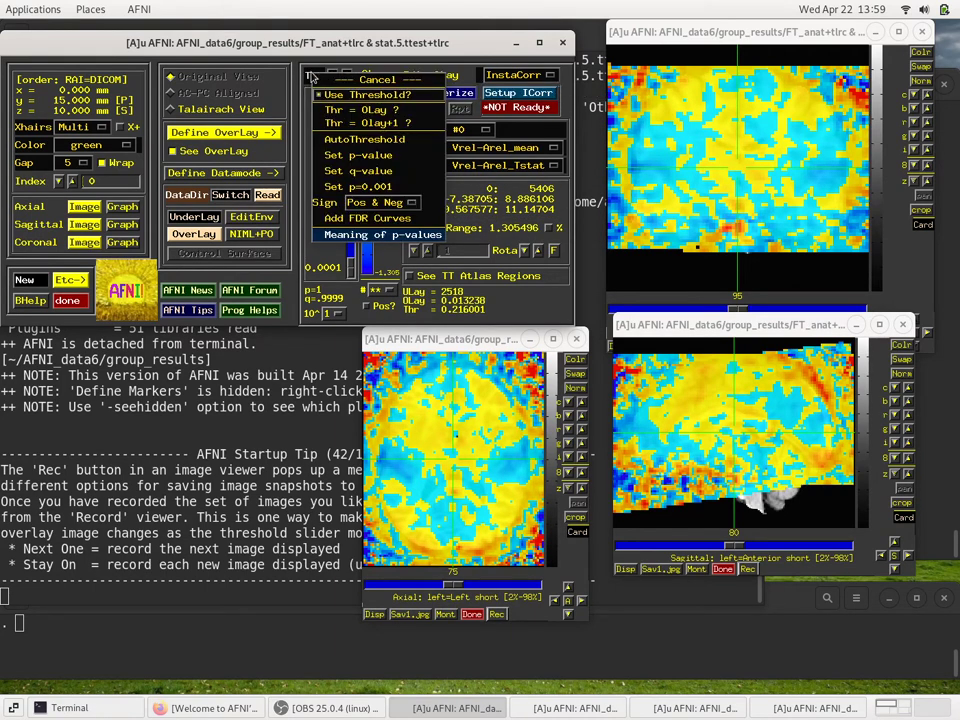
click(366, 187)
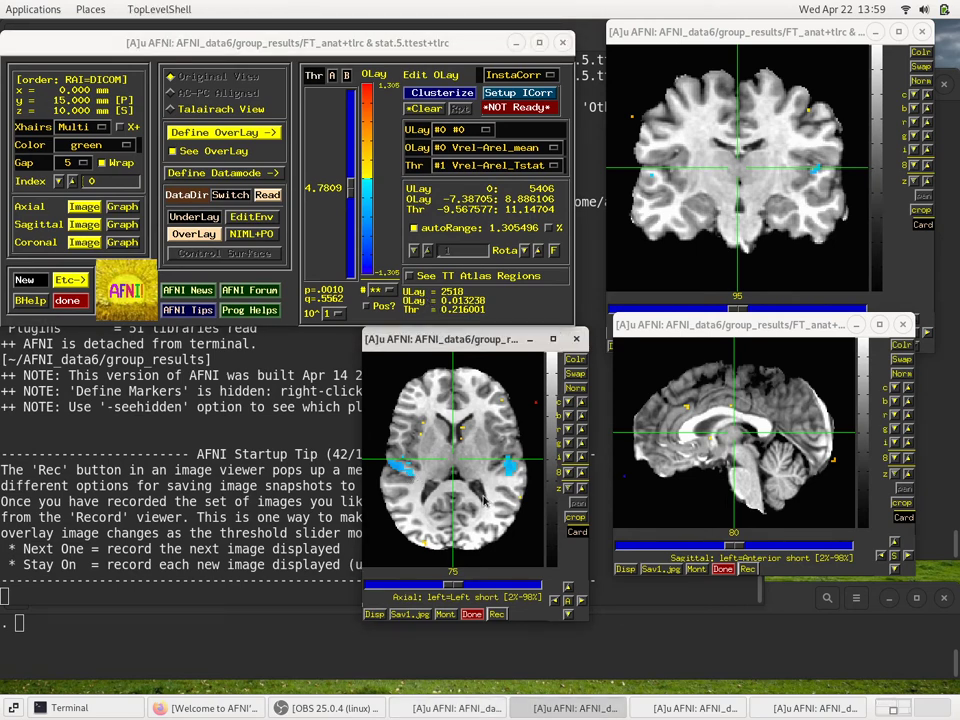
click(420, 93)
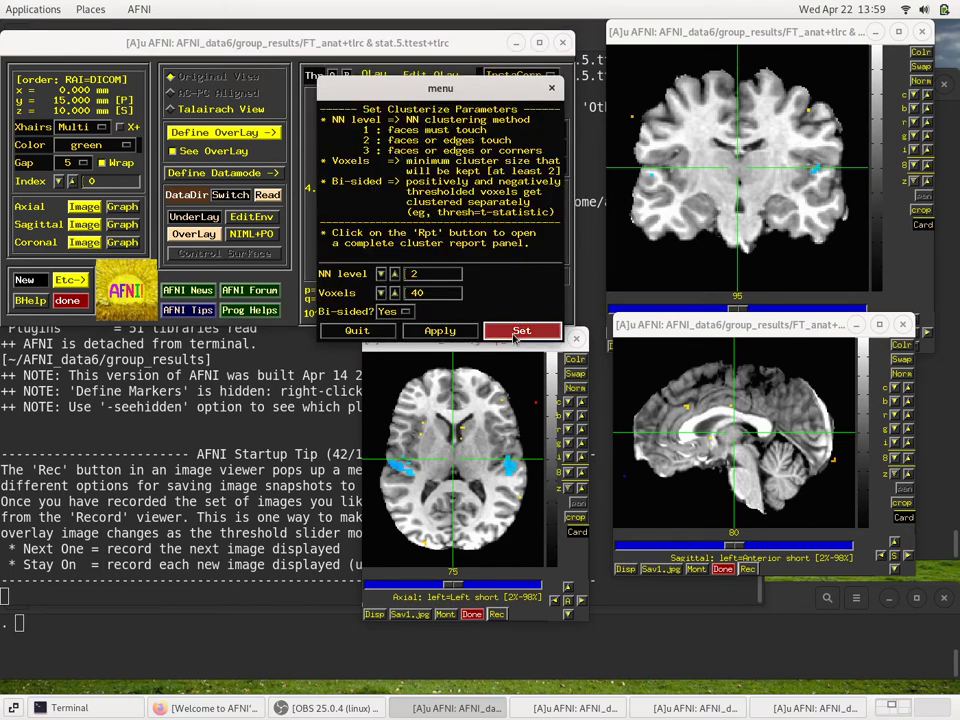
click(520, 331)
click(458, 109)
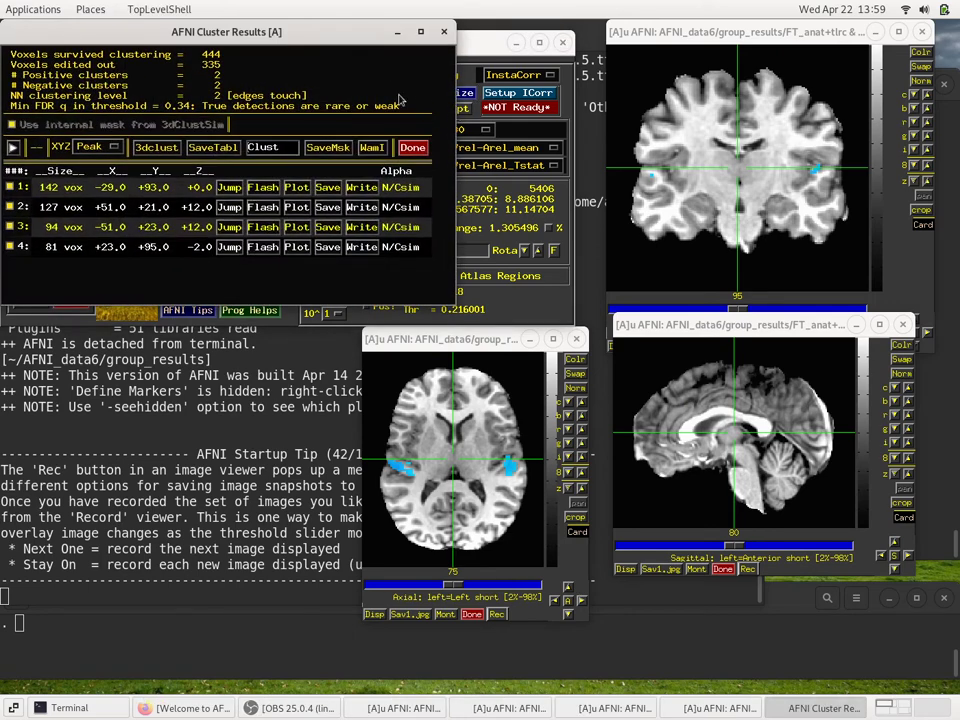
Jump the viewers to the peaks of clusters 1 through 4, then close the cluster report
click(229, 187)
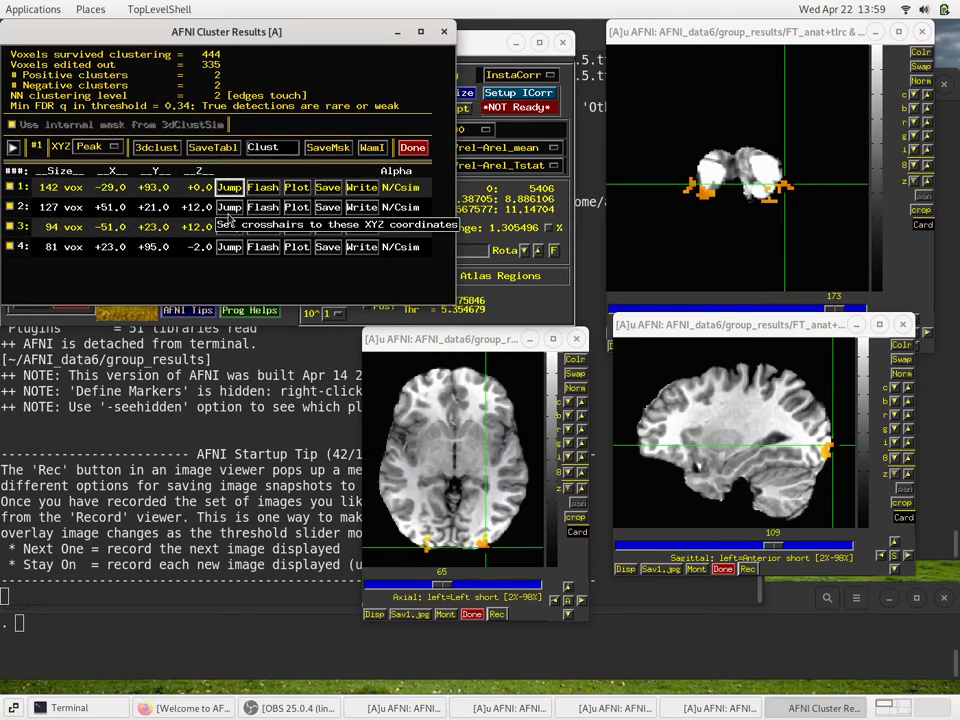
click(229, 207)
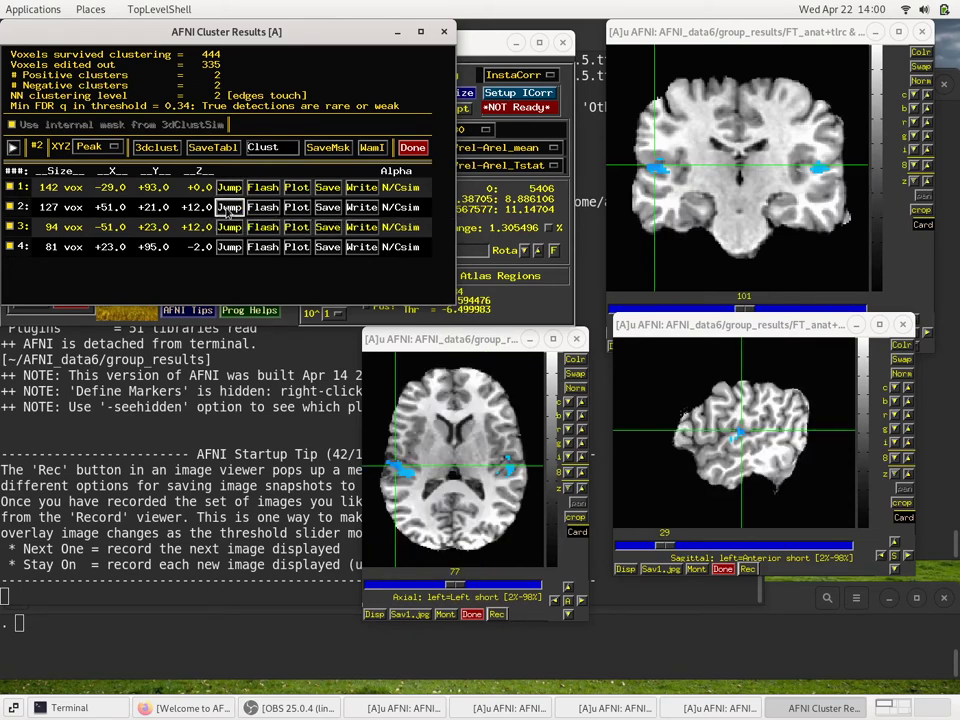
click(229, 187)
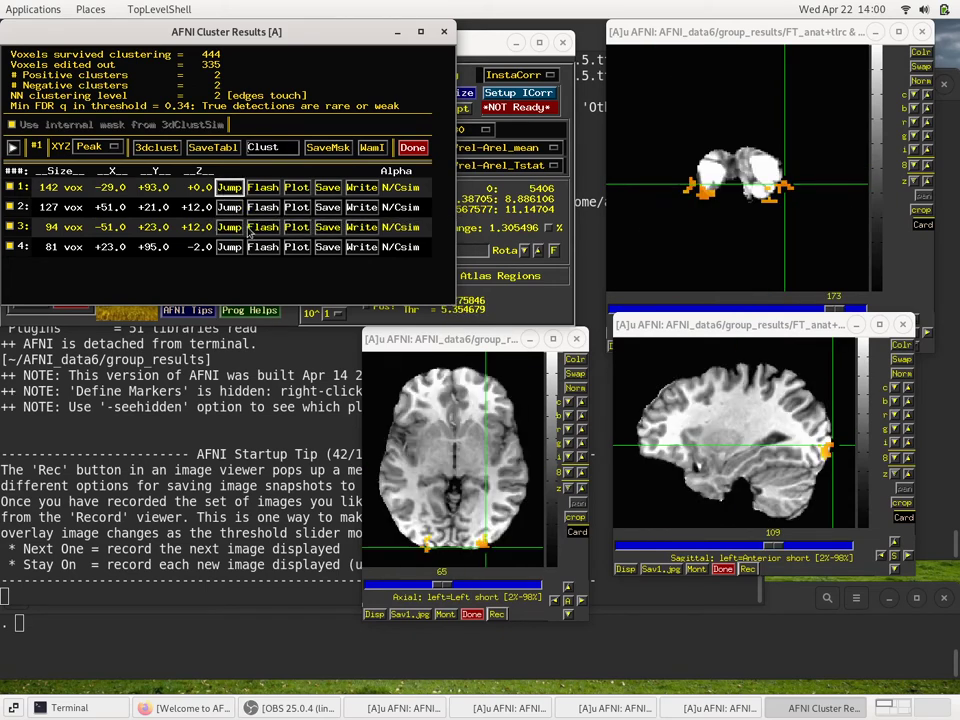
click(230, 207)
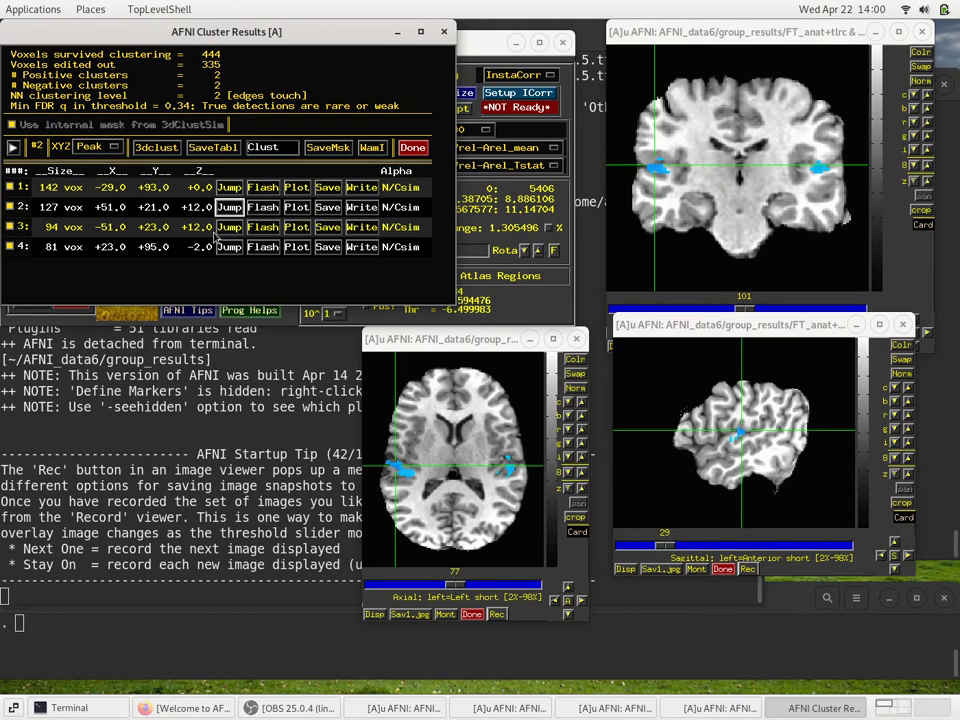
click(229, 227)
click(228, 247)
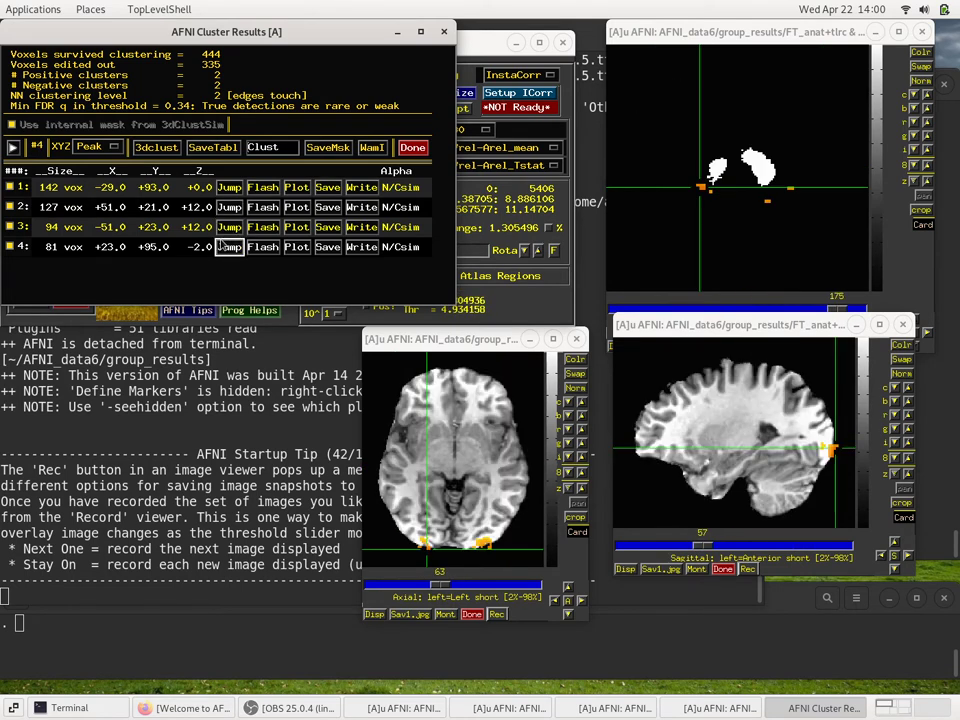
click(413, 148)
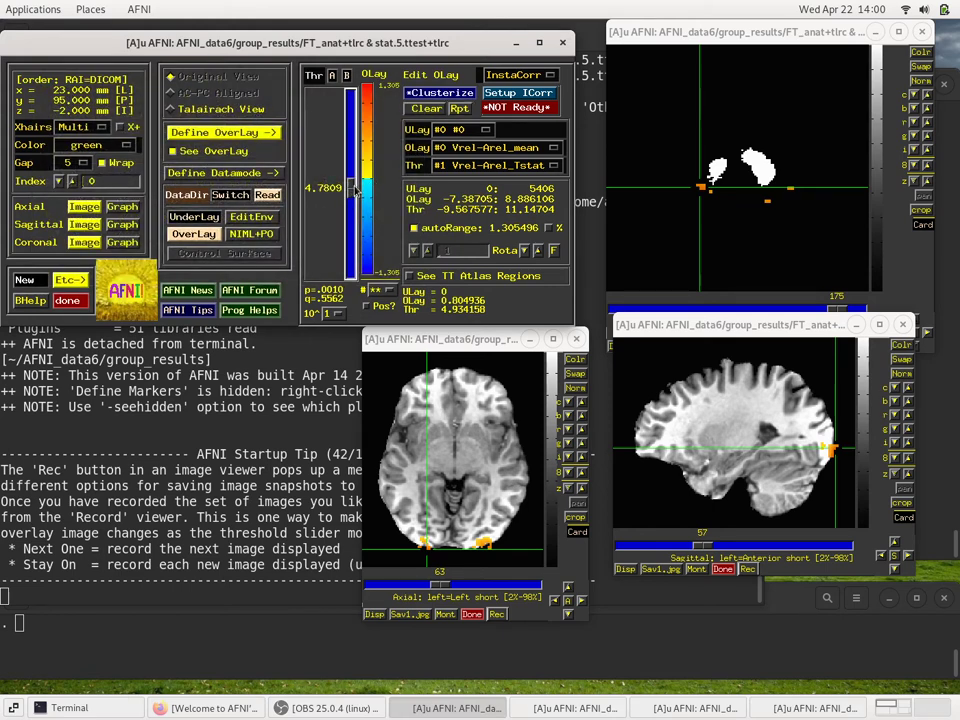
Set the threshold to p=0.005
drag(354, 190, 354, 198)
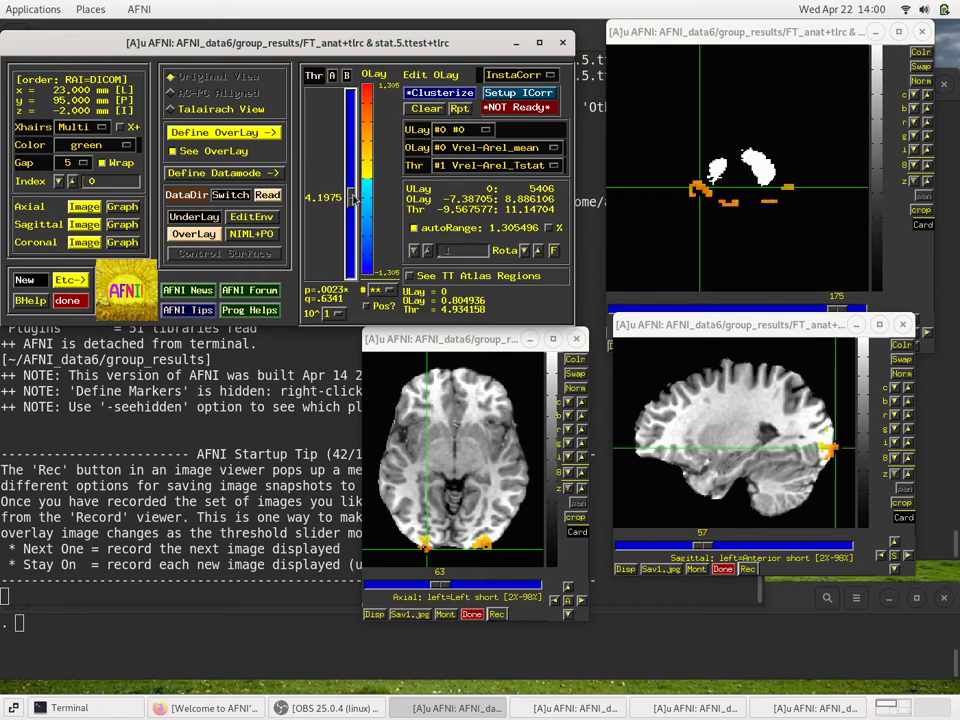
right_click(313, 77)
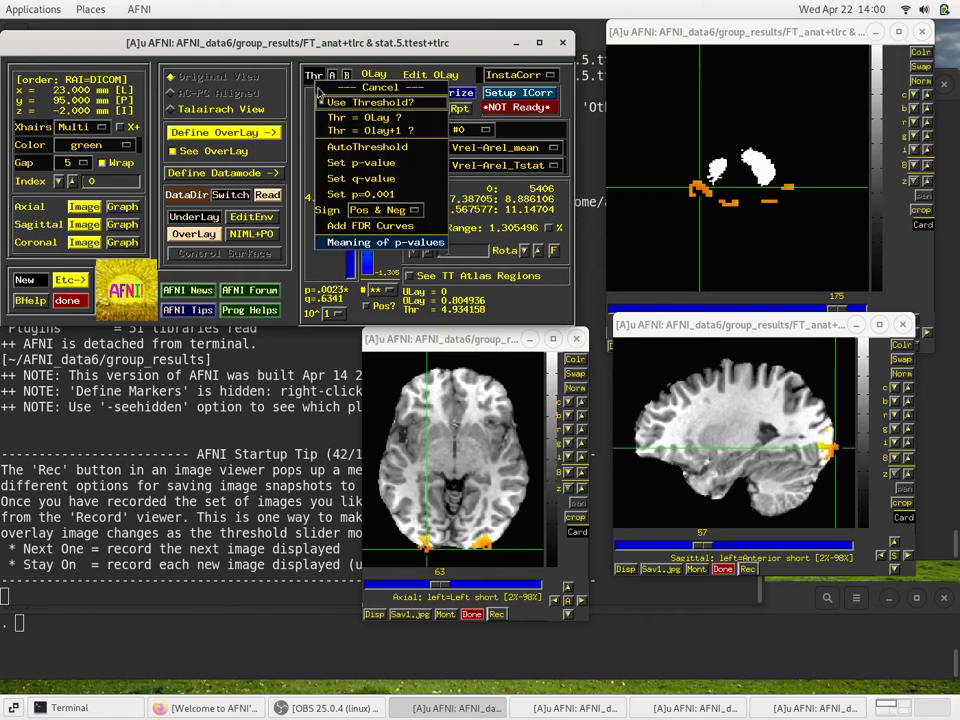
click(352, 170)
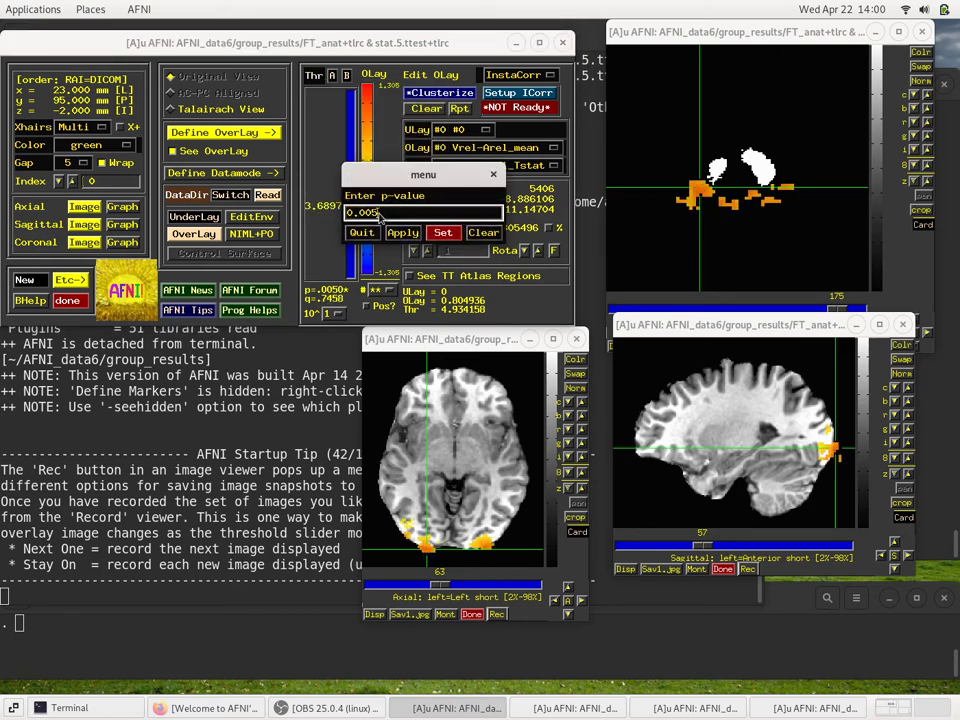
click(436, 236)
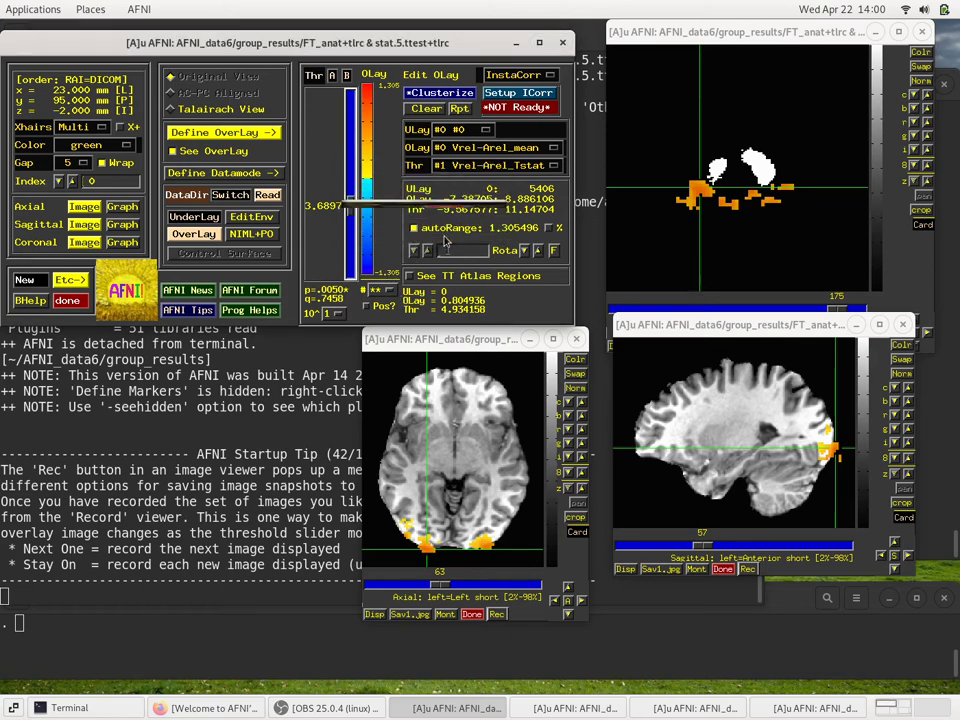
Re-clusterize with the same NN 2, 40-voxel settings and reopen the cluster report
click(430, 93)
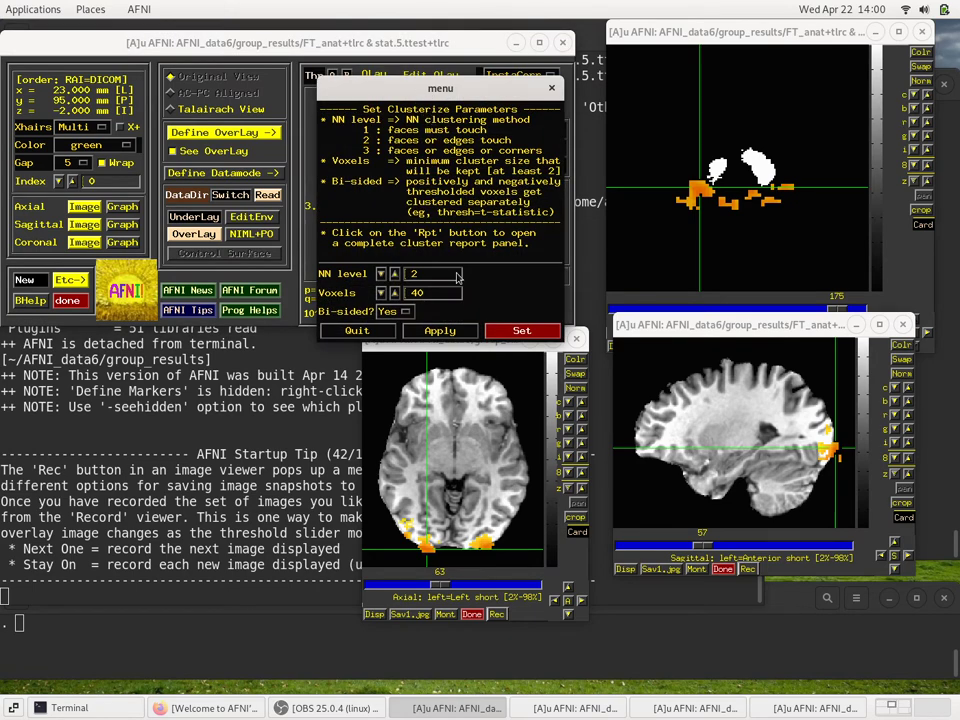
click(521, 330)
click(459, 108)
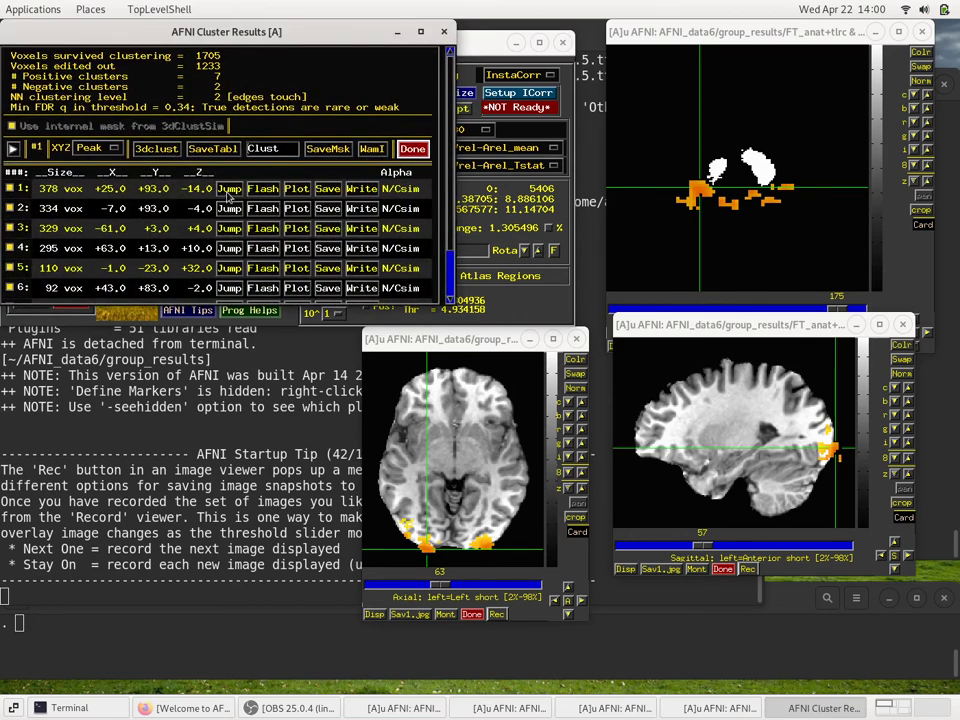
Jump through clusters 1 to 6 of the p=0.005 report, then flash clusters 6 and 1
click(229, 188)
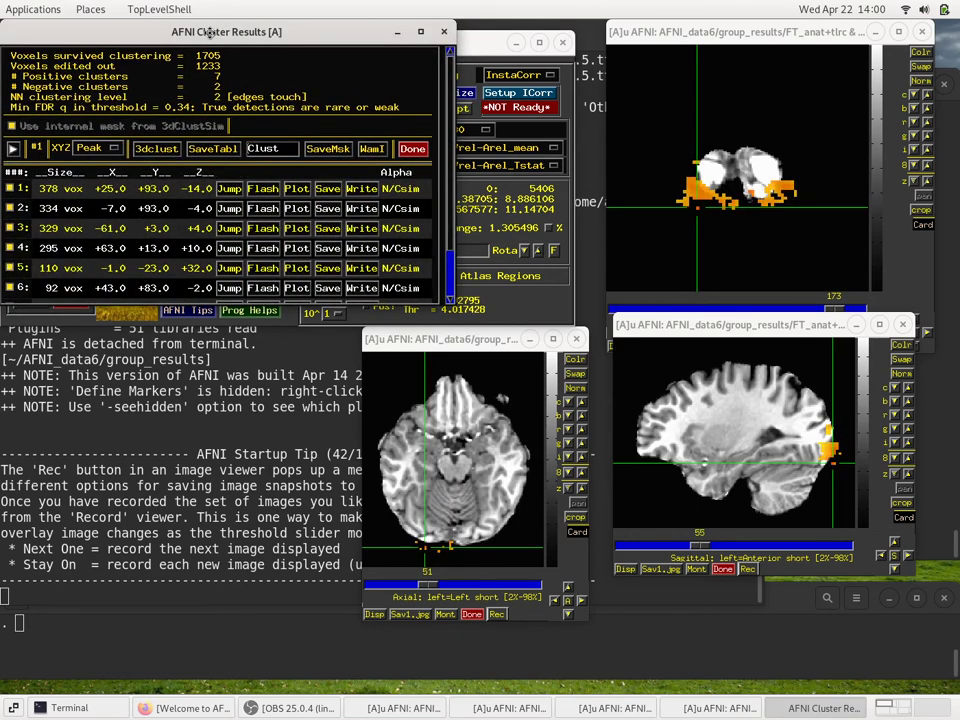
drag(213, 31, 229, 60)
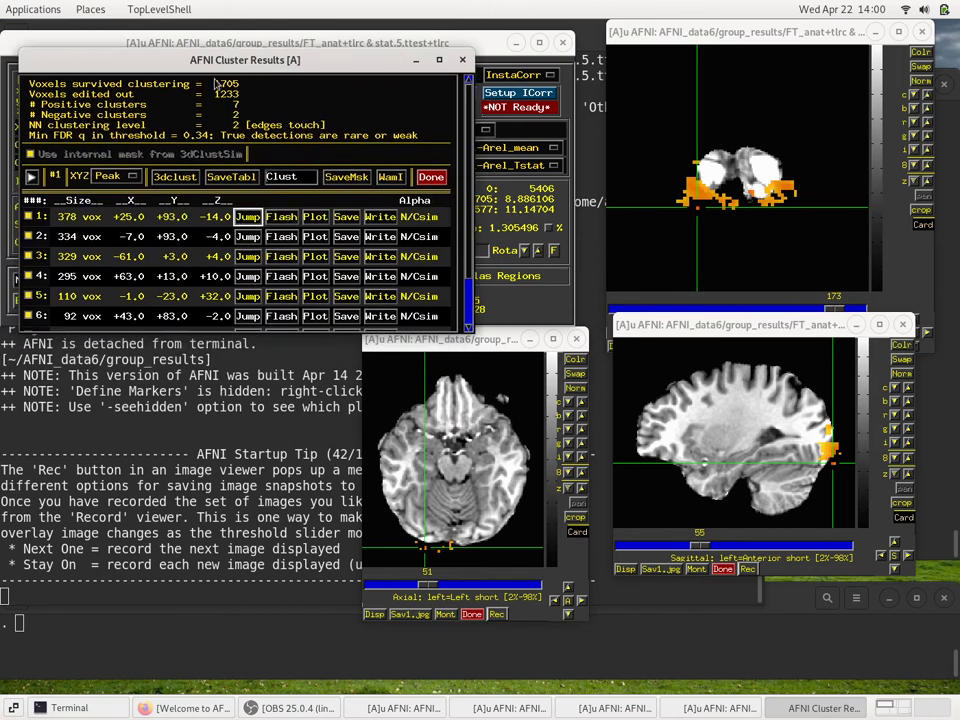
click(248, 237)
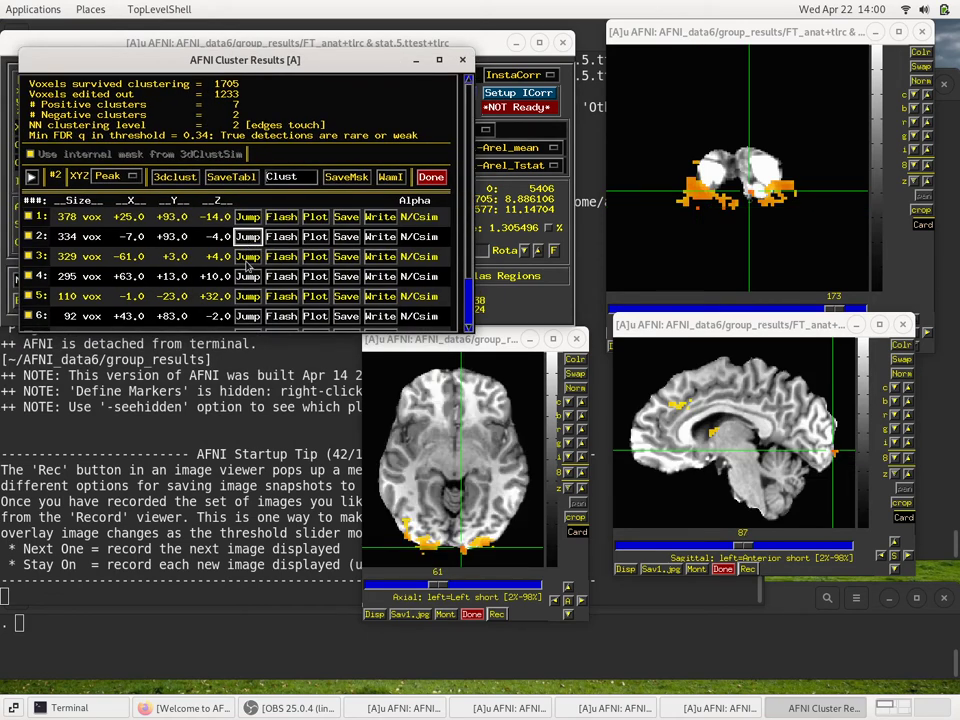
click(246, 262)
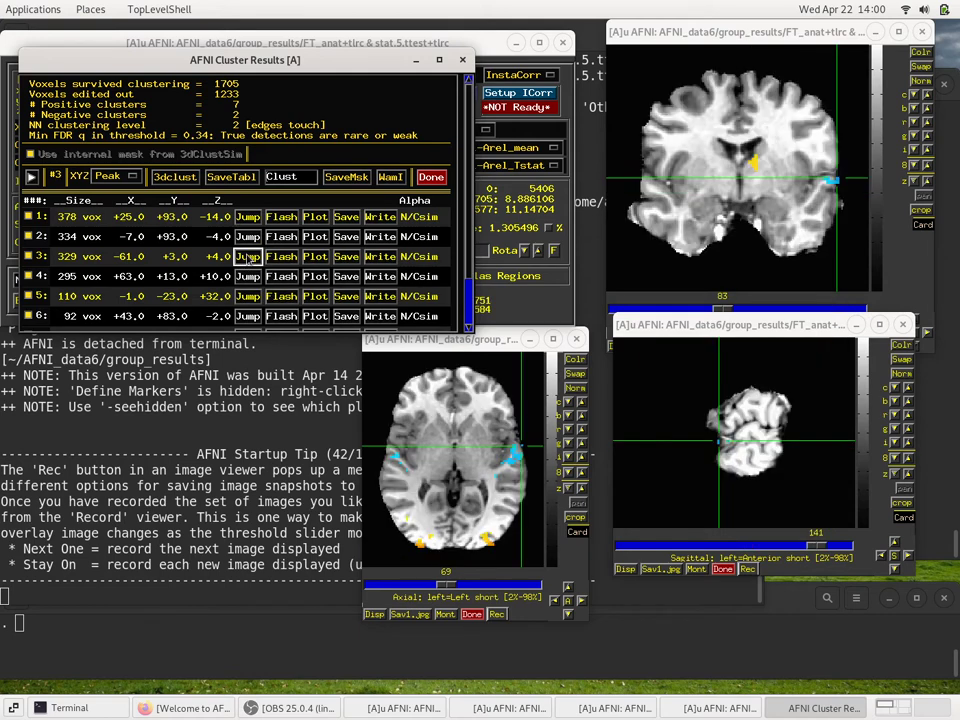
click(240, 278)
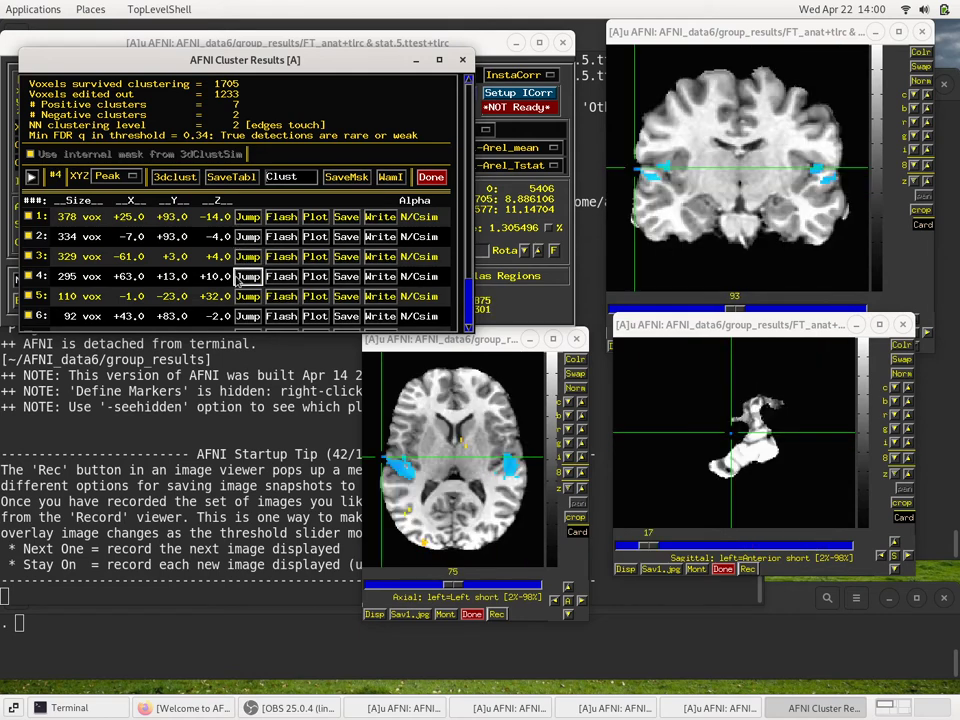
click(246, 296)
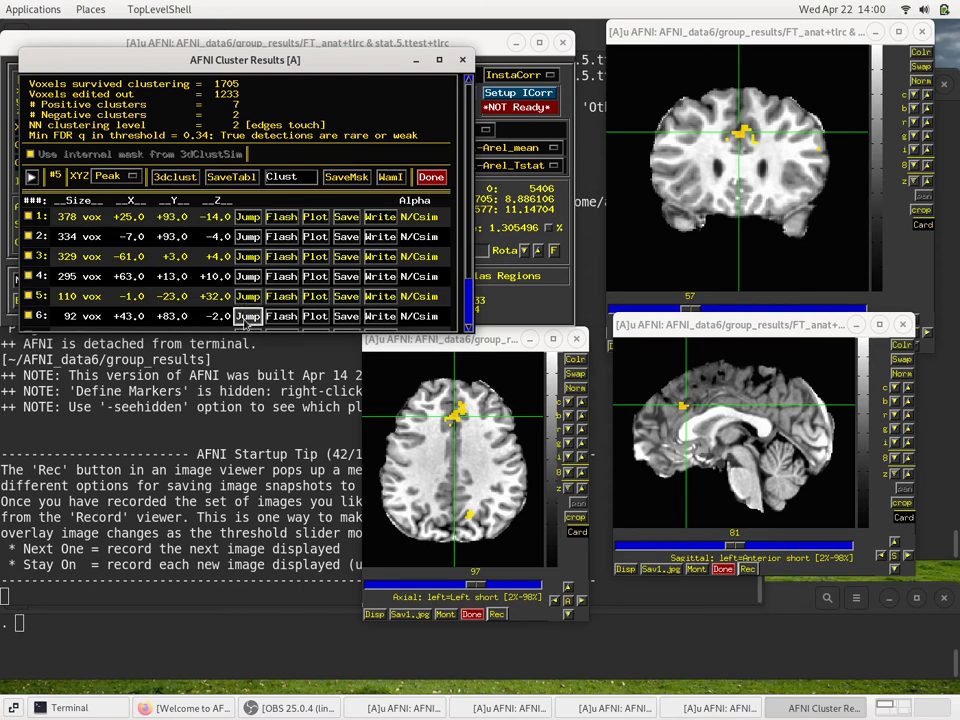
click(245, 317)
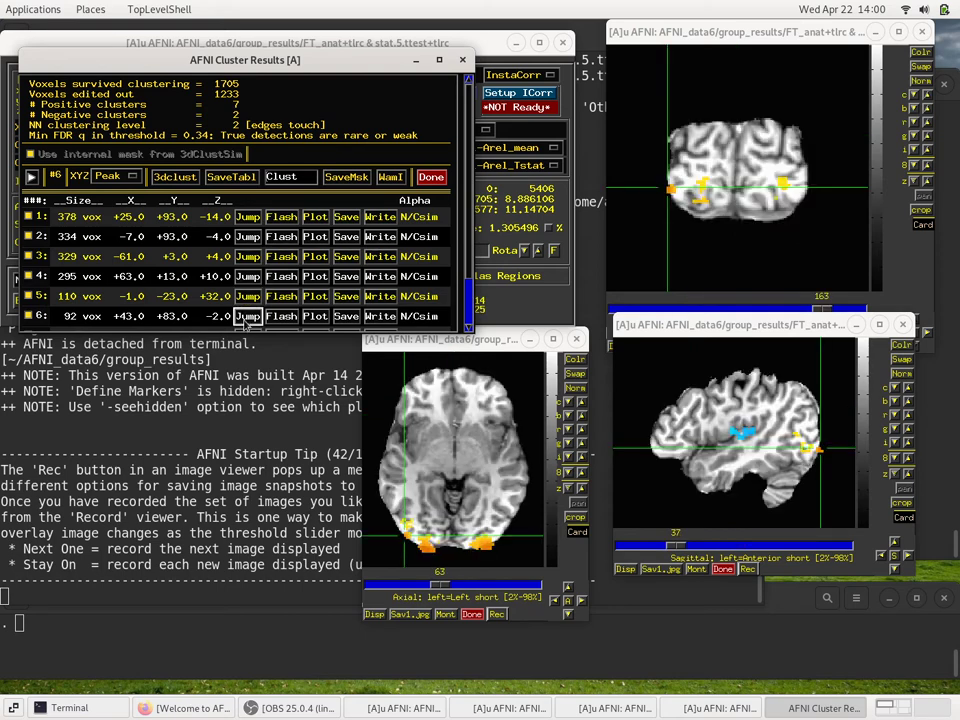
click(283, 317)
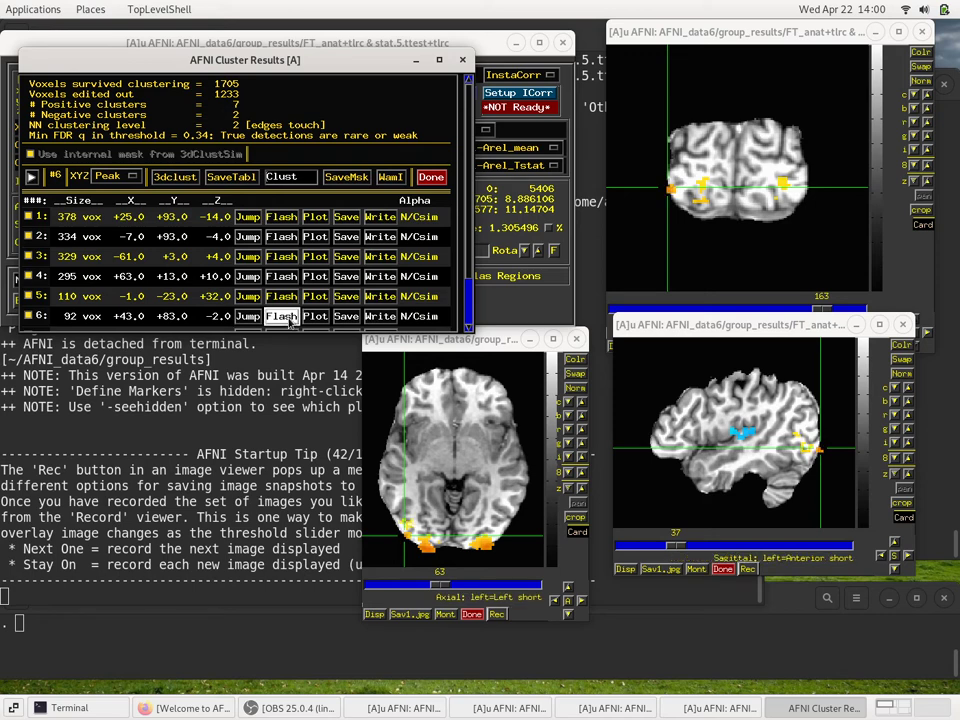
click(284, 218)
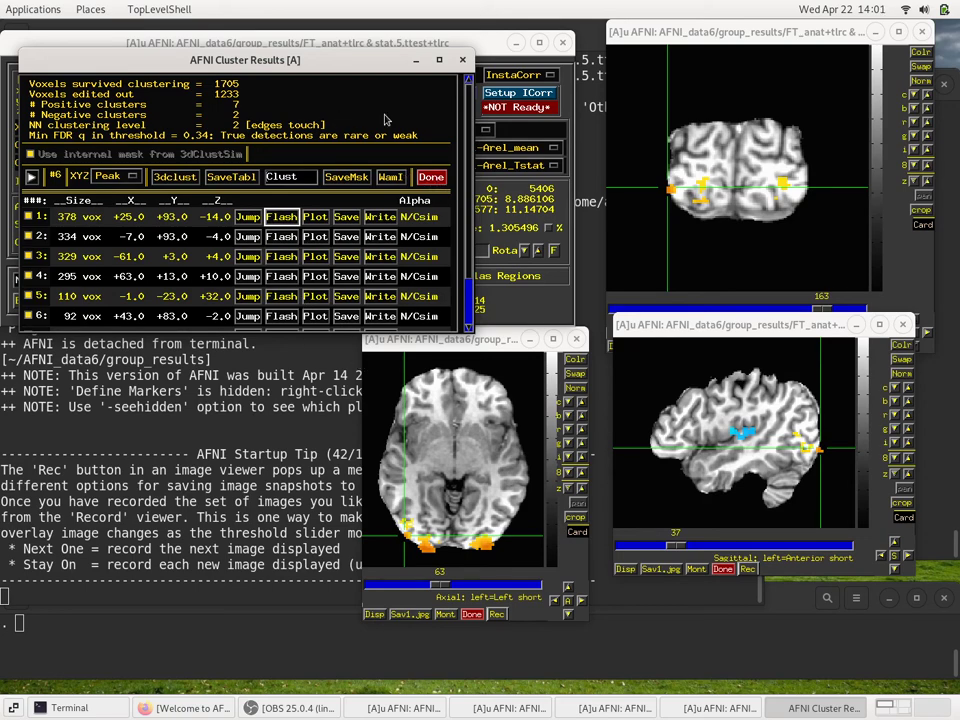
Drag the Cluster Results window down below the main controller
drag(350, 62, 338, 337)
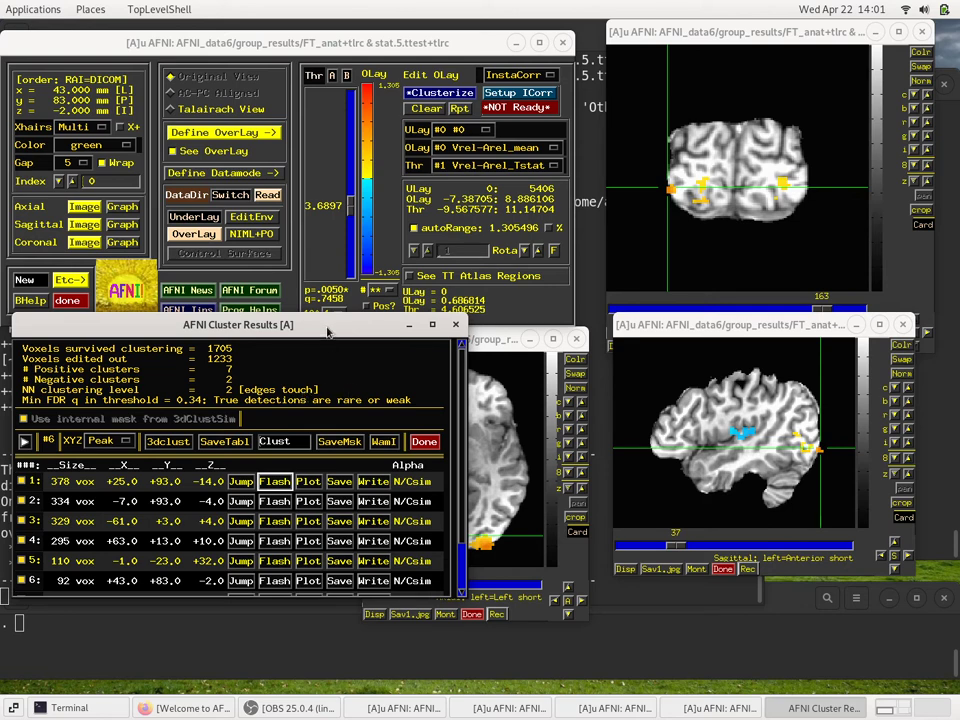
Lower the Thr slider from 3.6897 to 2.8806, then move the Cluster Results window aside
drag(327, 333, 315, 348)
click(483, 349)
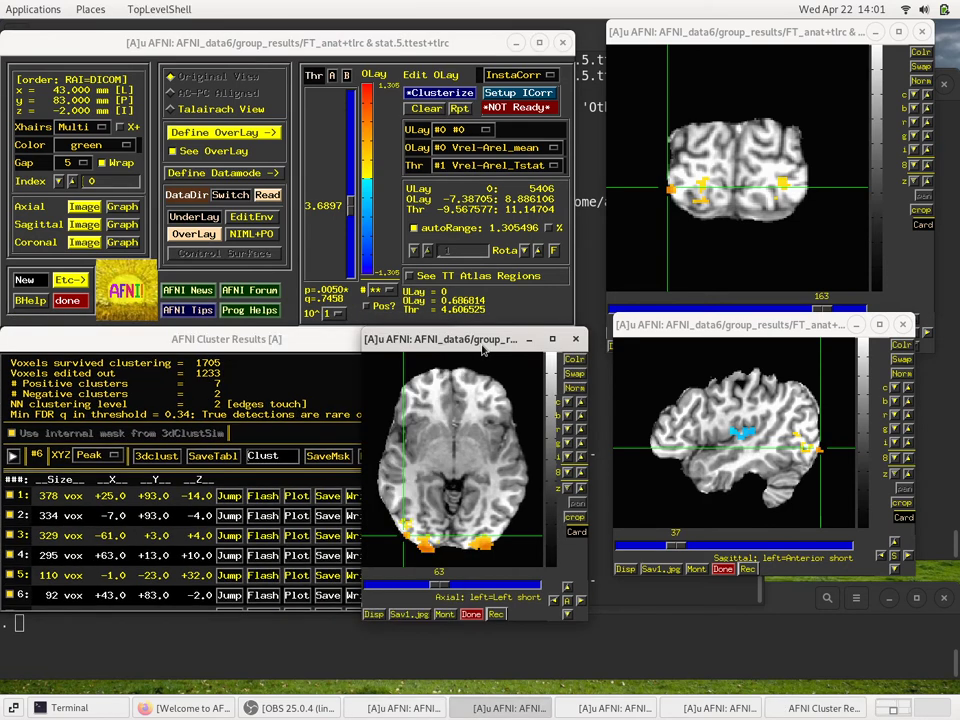
click(362, 265)
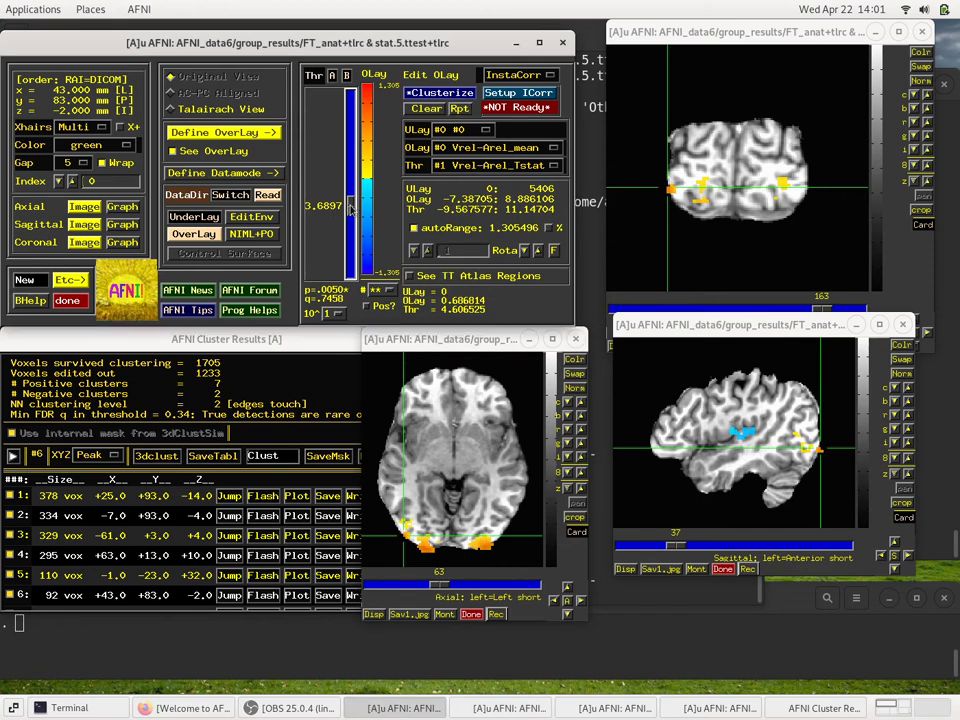
drag(350, 207, 350, 222)
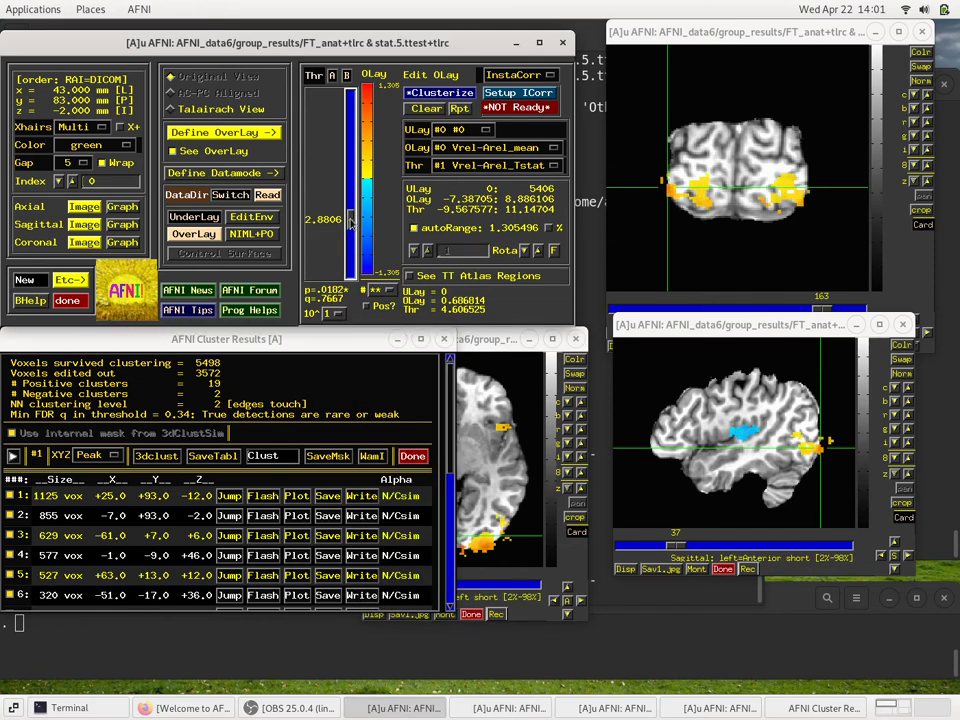
click(262, 496)
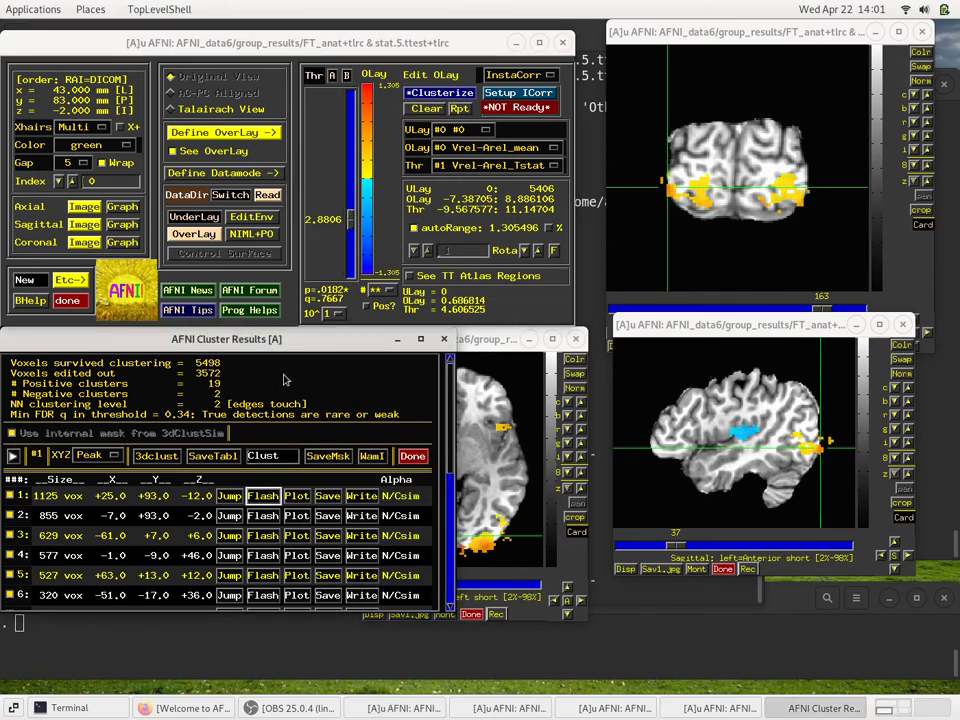
drag(286, 342, 179, 359)
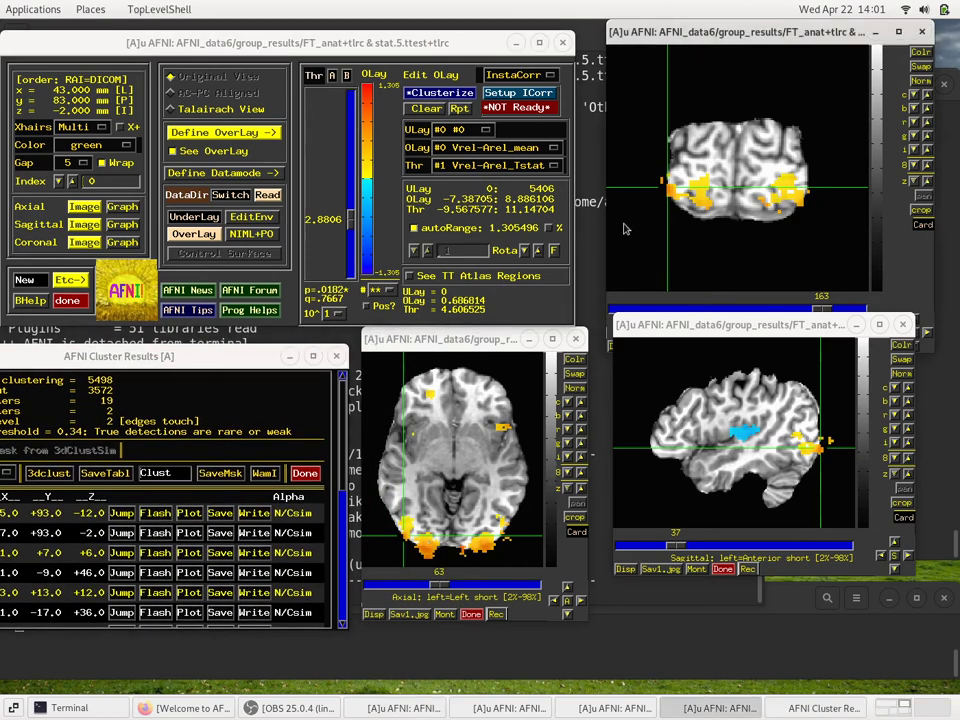
click(470, 170)
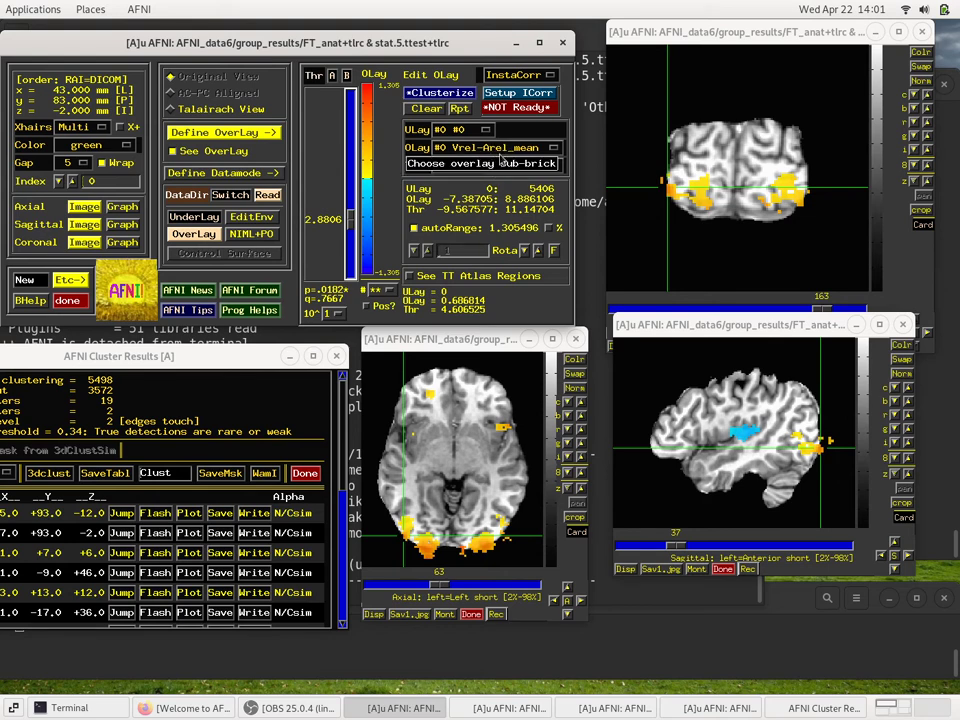
click(436, 513)
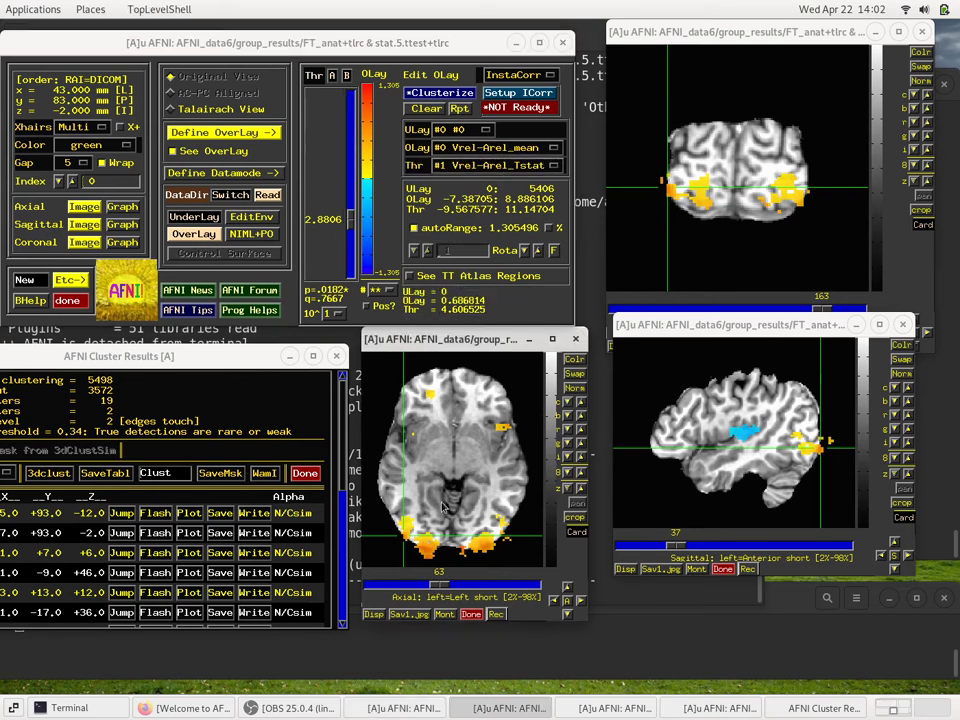
click(456, 315)
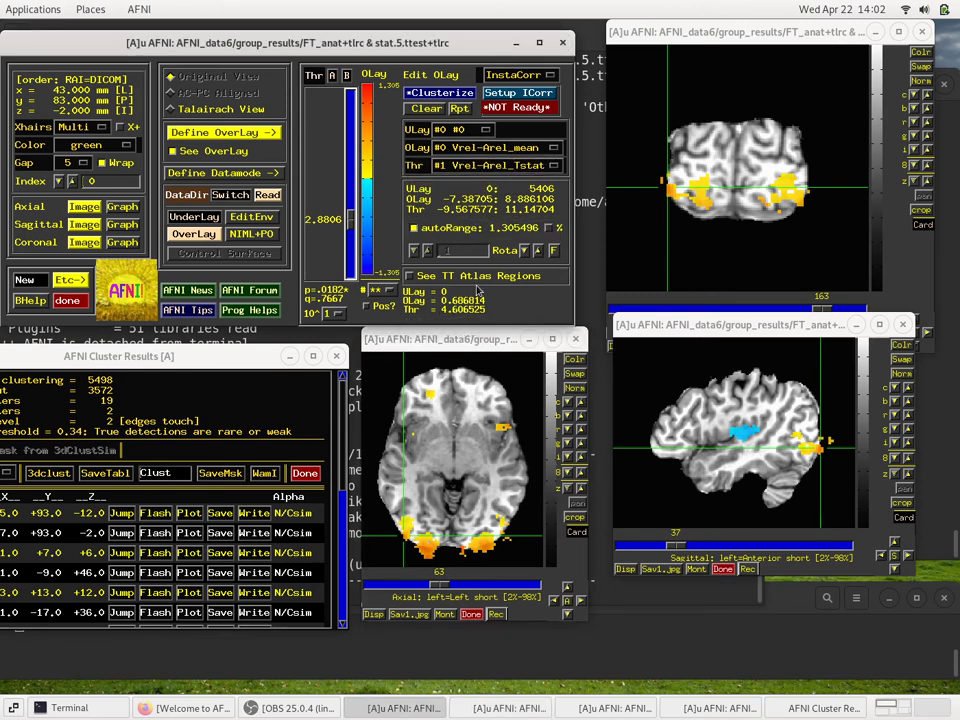
click(455, 148)
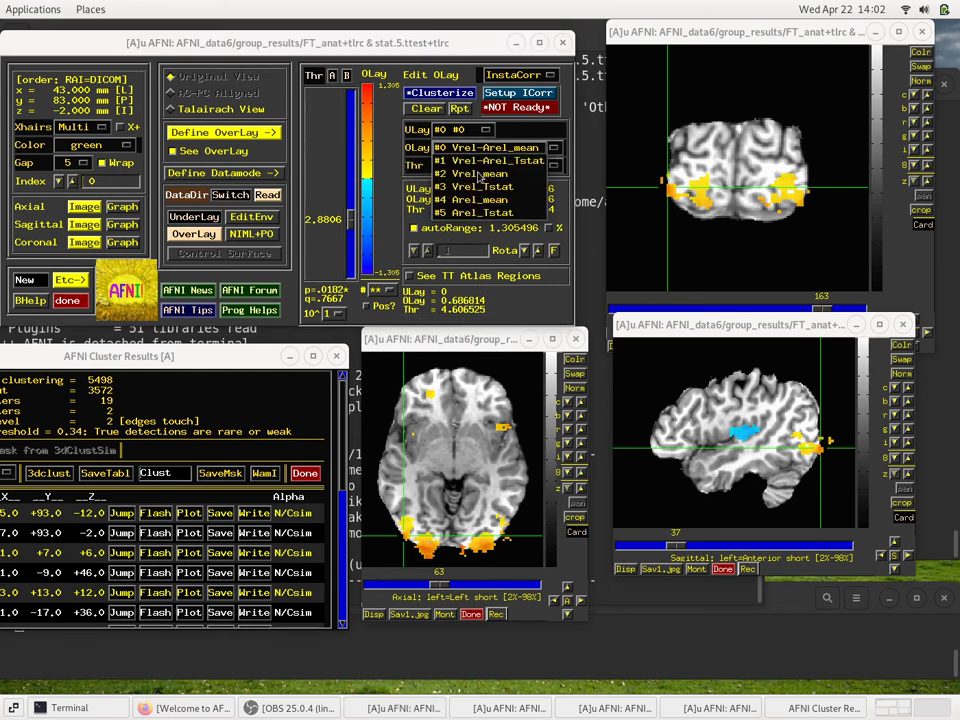
click(481, 174)
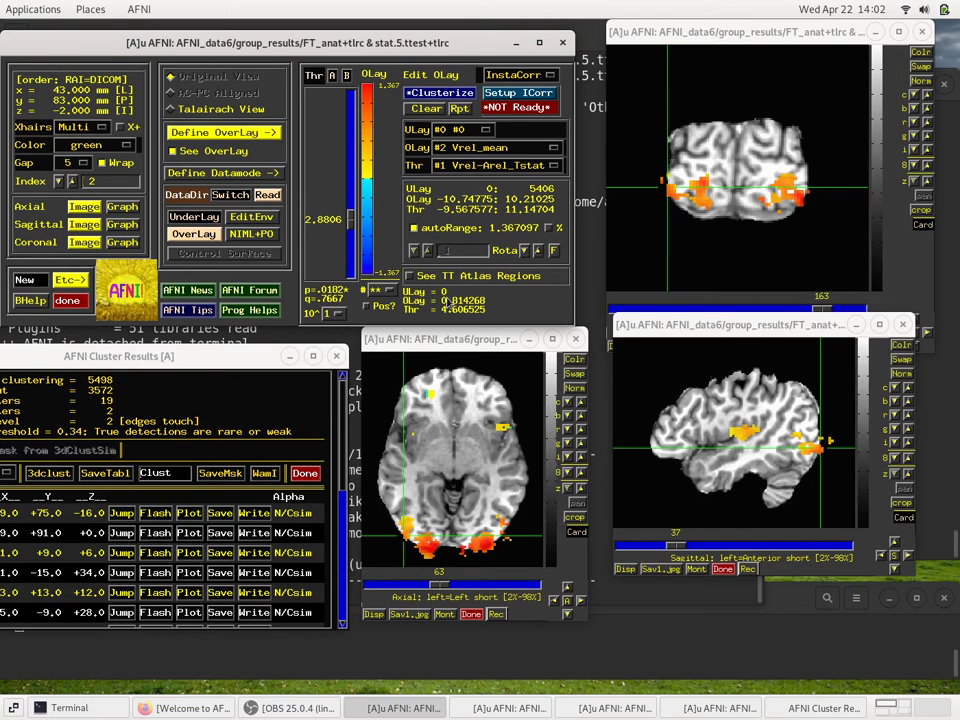
click(468, 148)
click(463, 176)
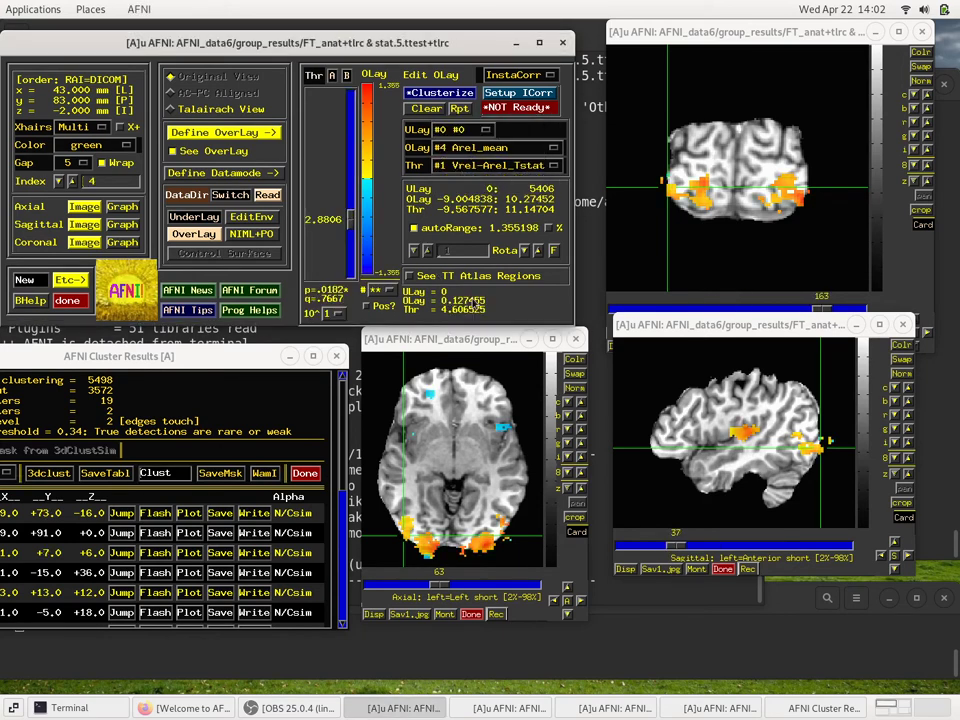
click(476, 157)
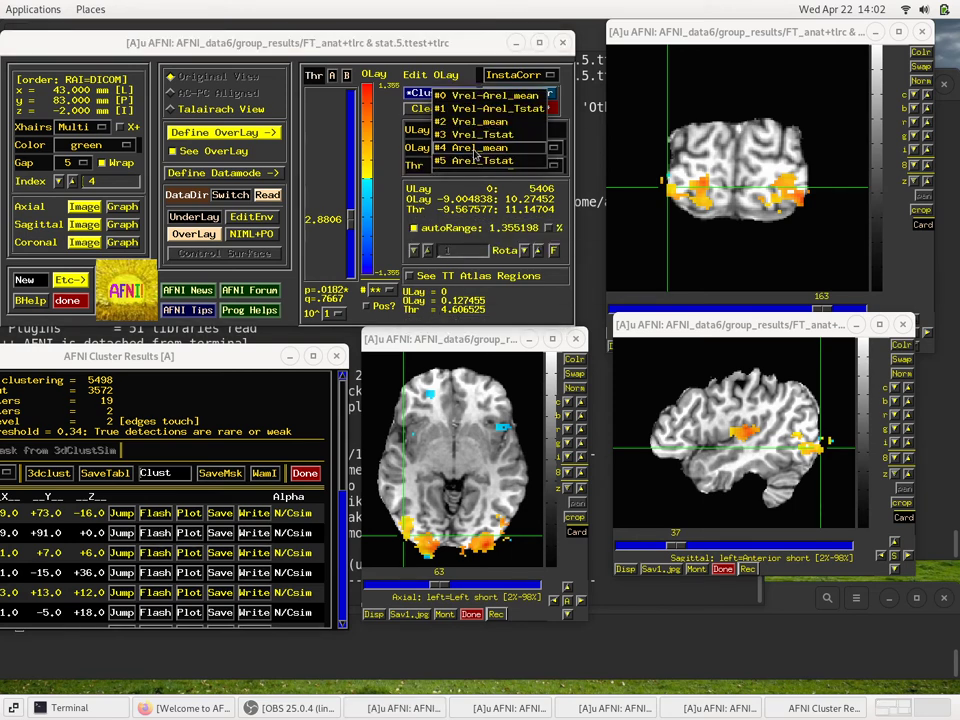
click(484, 96)
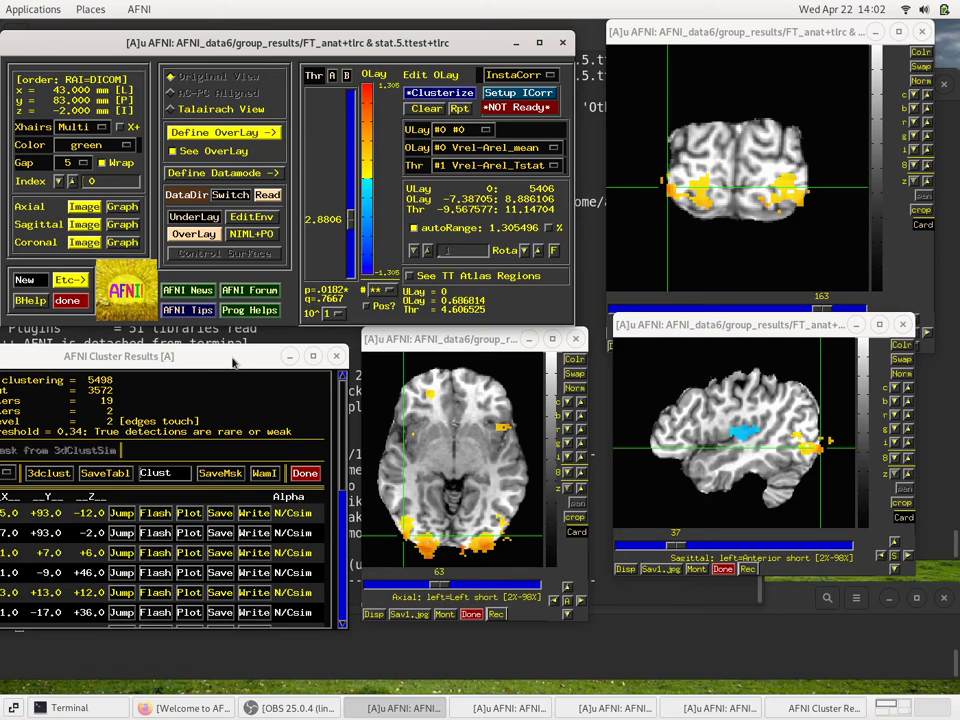
Print the equivalent 3dClusterize command for the current clusters to the terminal
drag(234, 356, 387, 317)
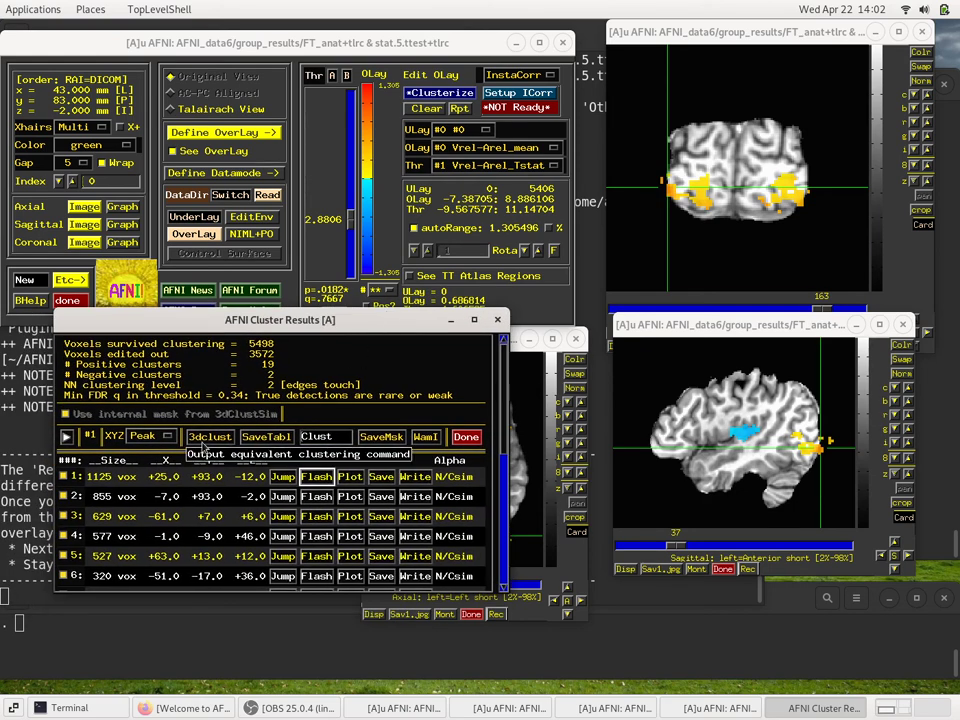
click(199, 441)
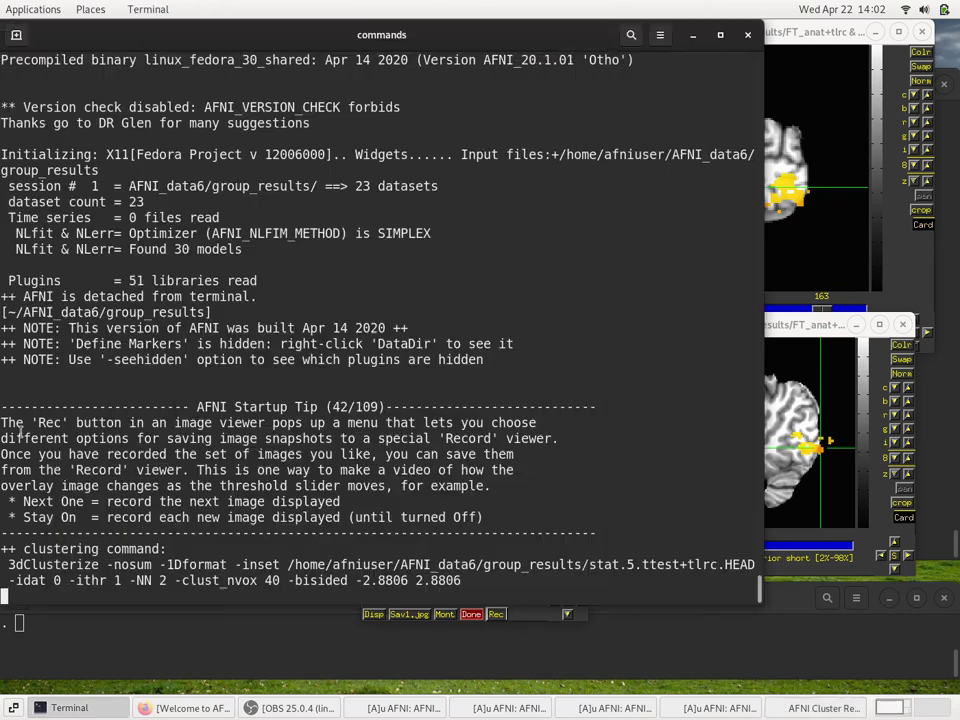
click(17, 325)
Select the printed 3dClusterize command in the terminal, then return to the AFNI windows
drag(8, 565, 756, 566)
drag(417, 565, 456, 578)
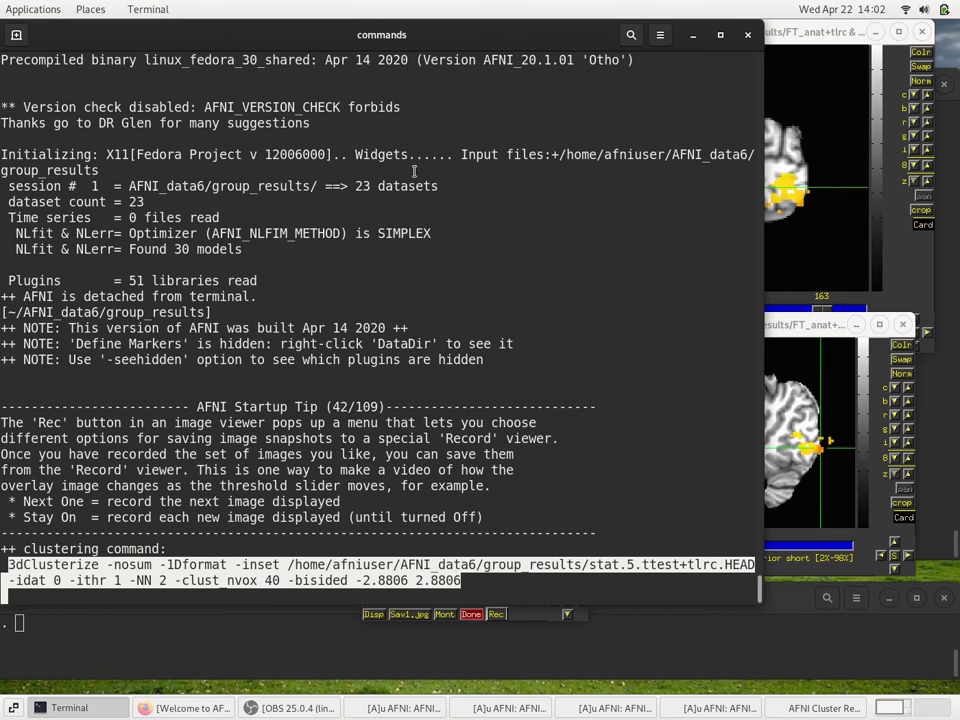
key(alt+Tab)
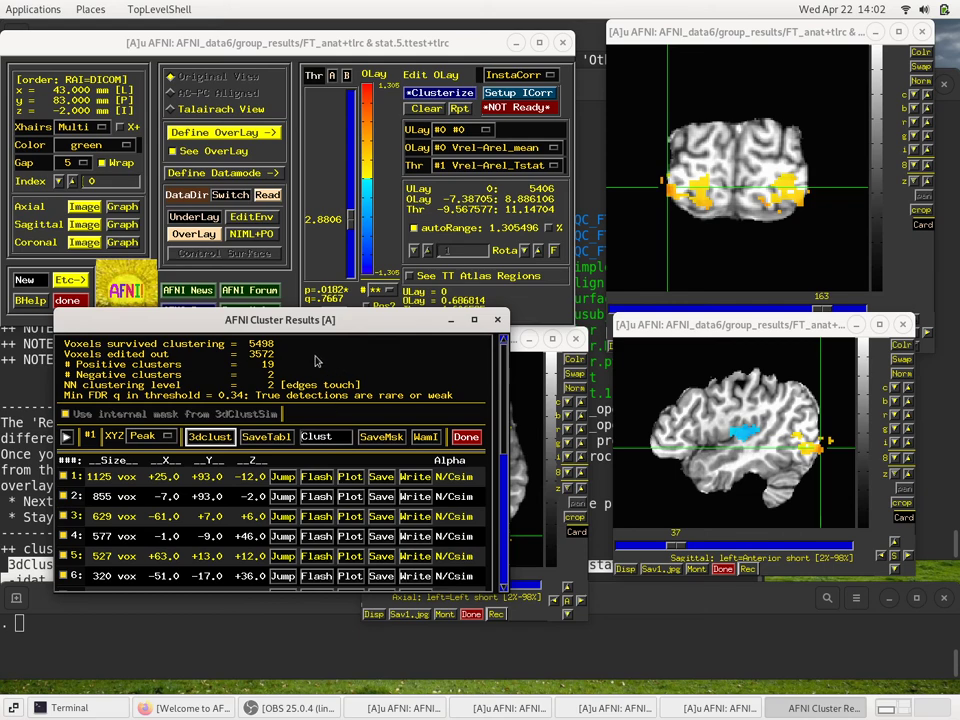
drag(297, 331, 240, 372)
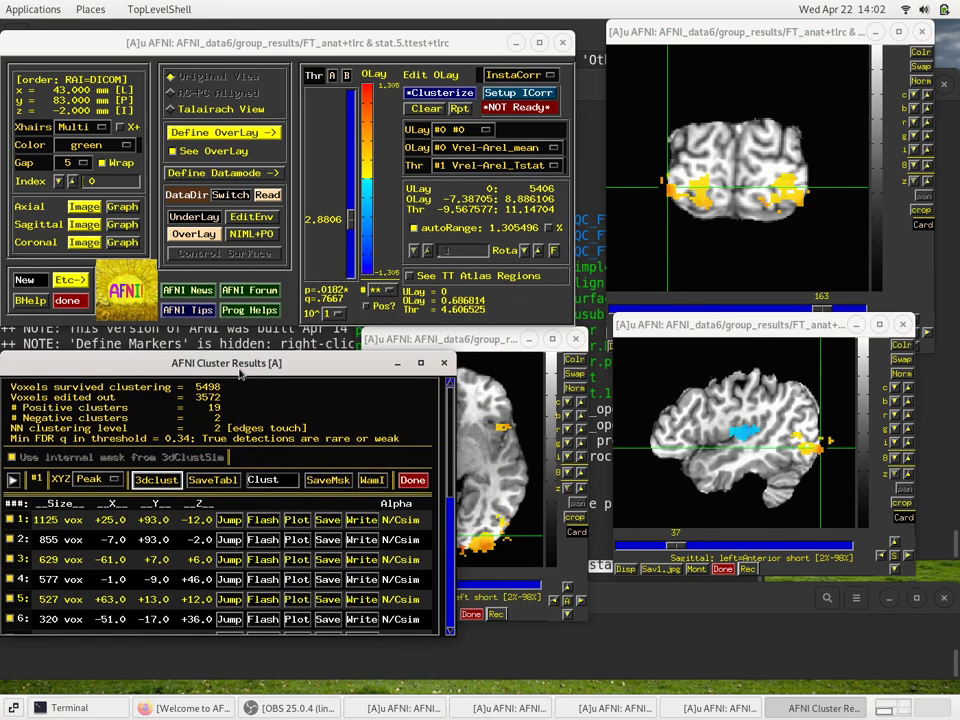